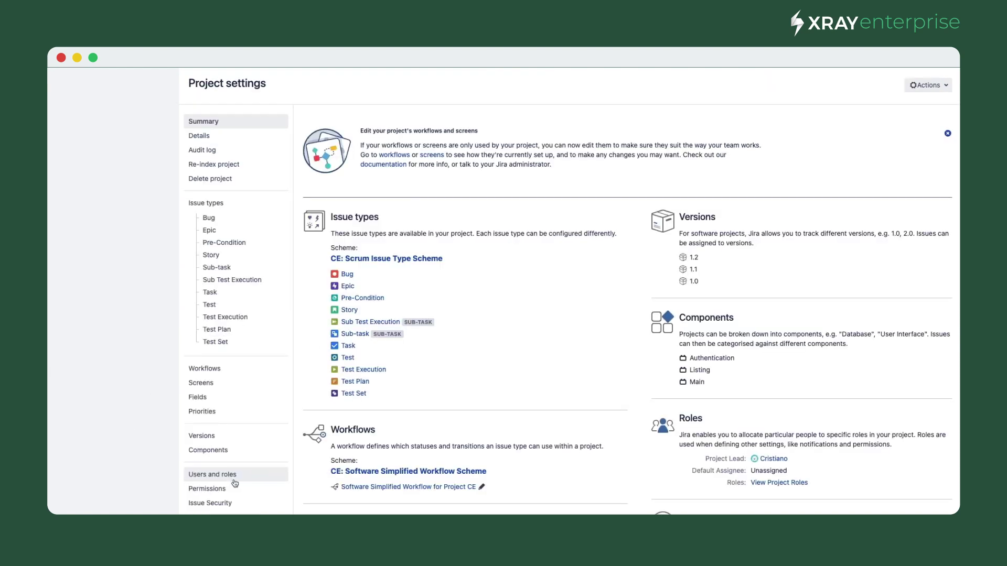
- In Xray's Remote Jobs Trigger settings, switch on GitHub configuration and leave Jenkins disabled
scroll(235, 503, down, 5)
scroll(235, 503, down, 2)
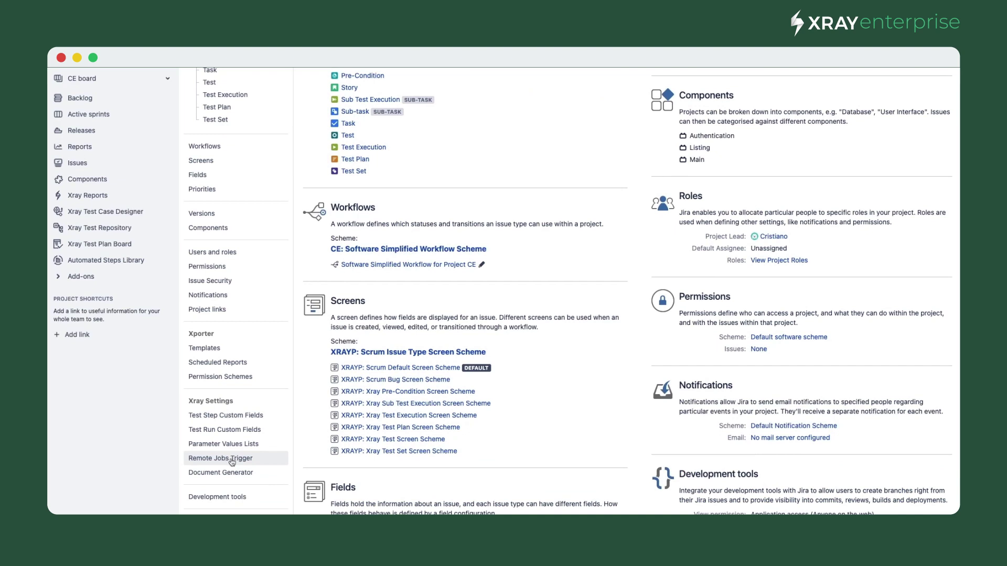
click(232, 459)
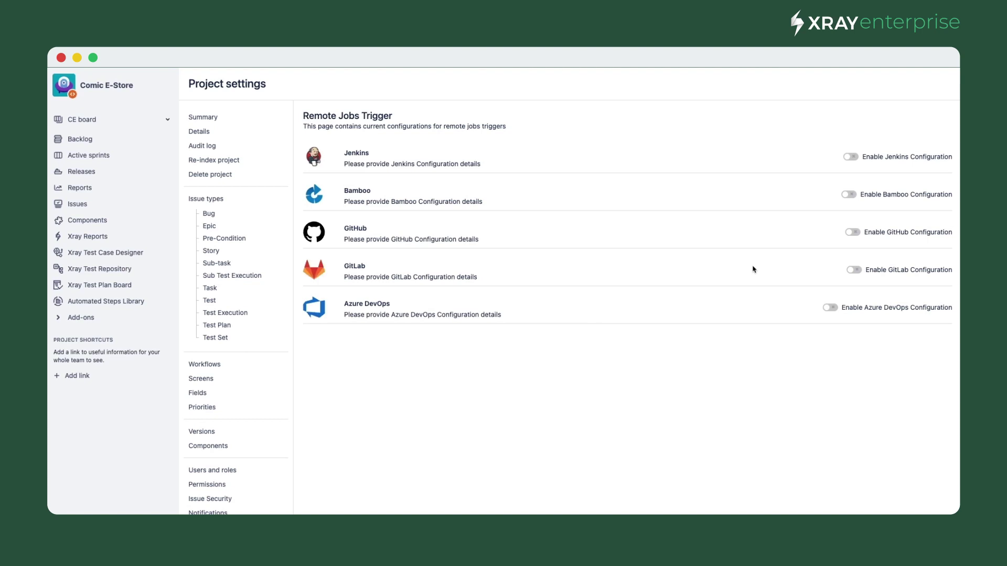
click(851, 157)
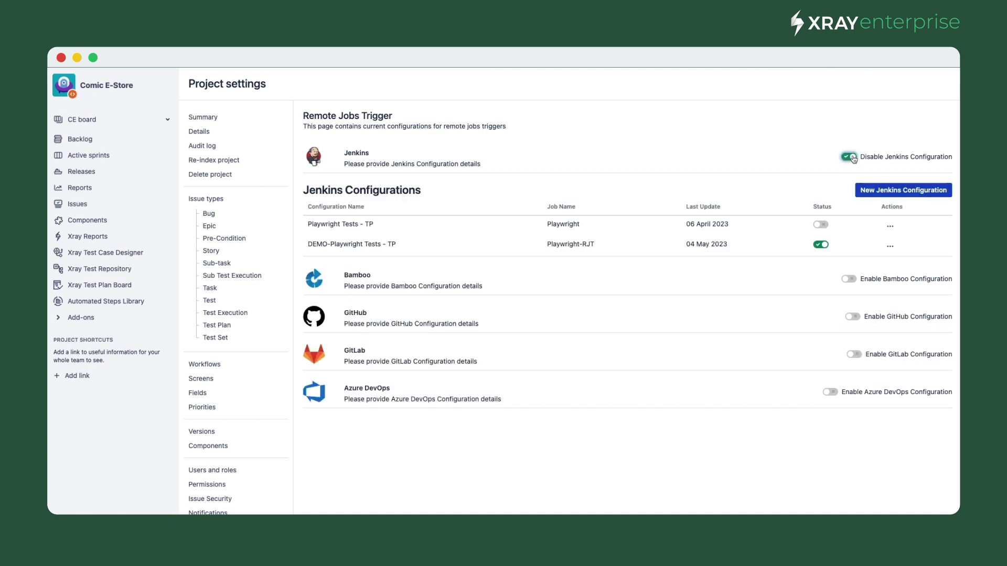
click(851, 158)
click(850, 232)
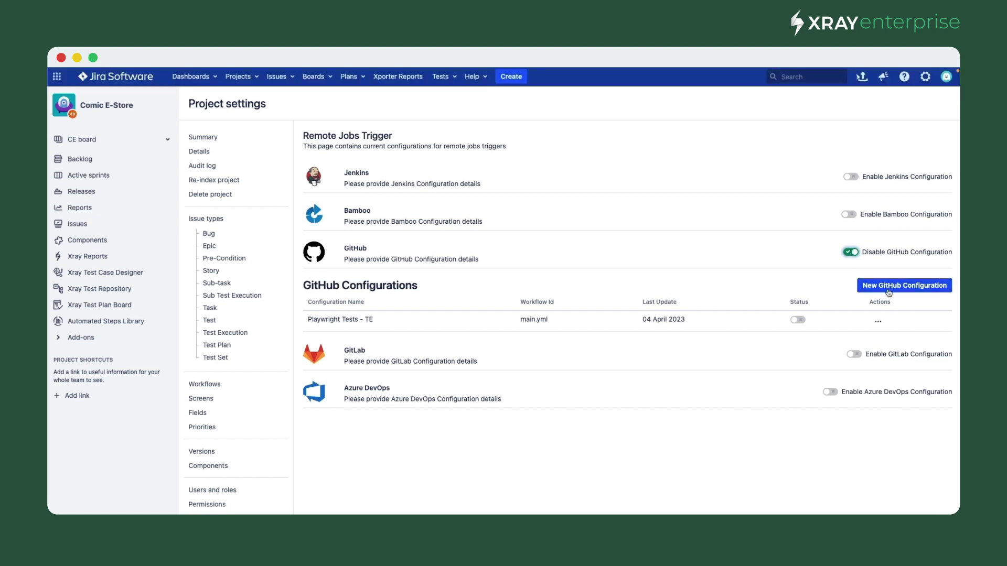
- Create a GitHub configuration named 'DEMO-Playwright Tests - TE' for repository tutorial-js-playwright
click(889, 290)
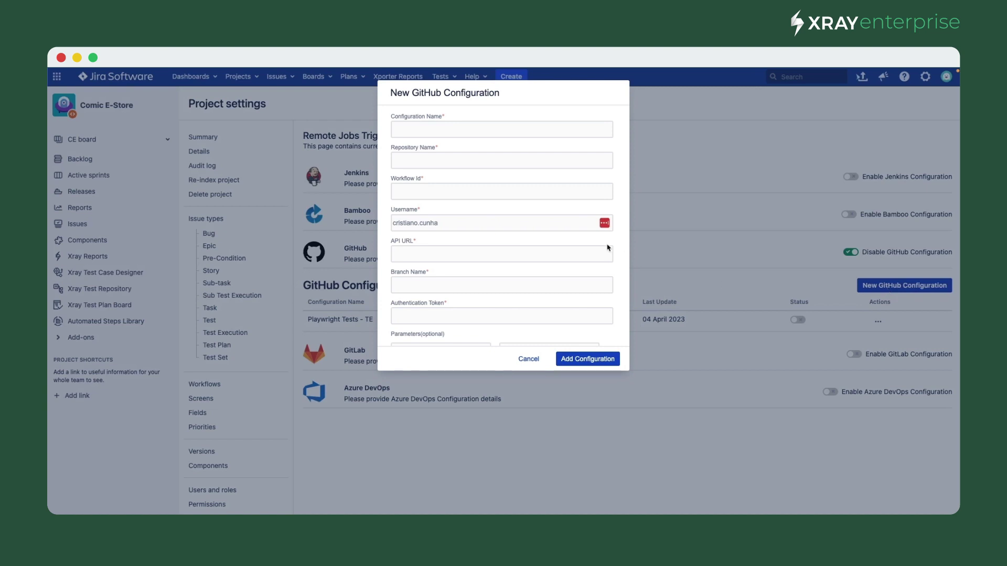
click(446, 129)
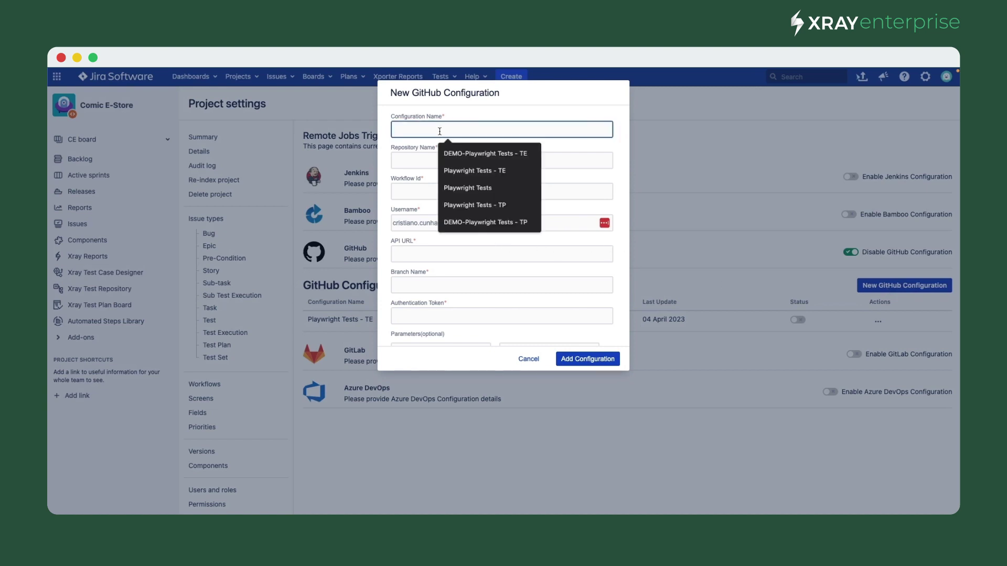
click(467, 154)
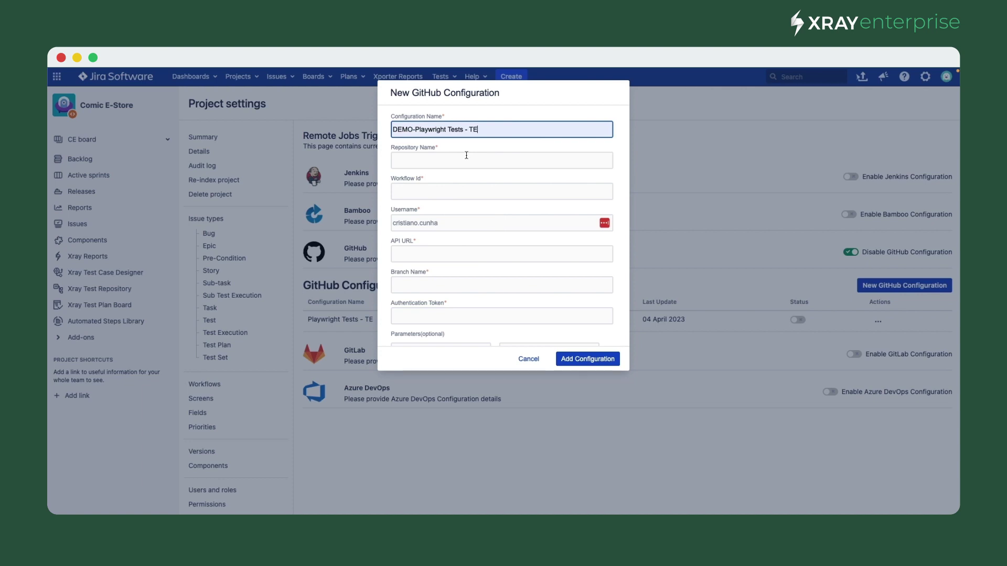
click(447, 160)
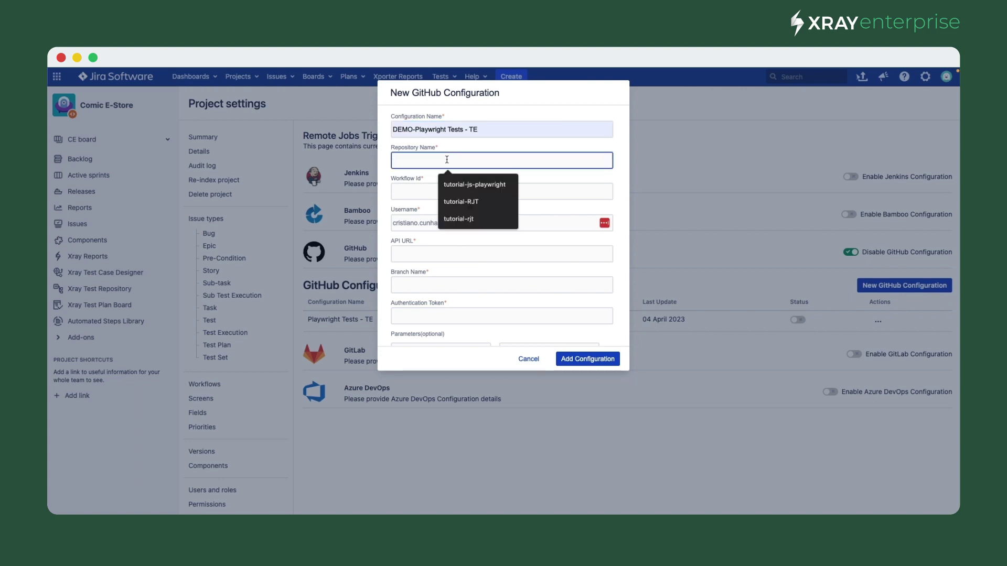
click(490, 184)
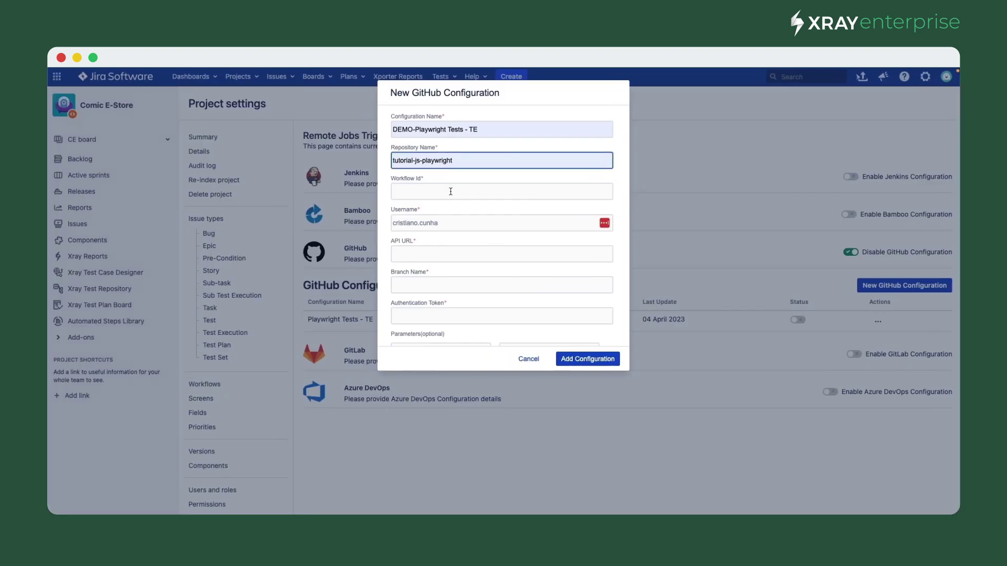
- Enter main.yml as the Workflow Id, matching the repository's Node.js CI workflow on GitHub
click(450, 192)
text(main.yml)
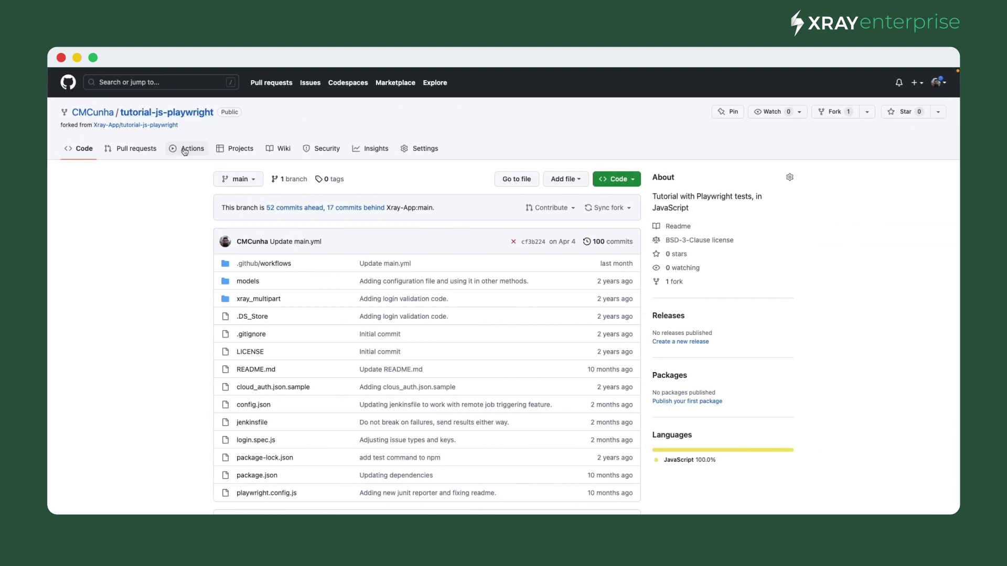
click(185, 150)
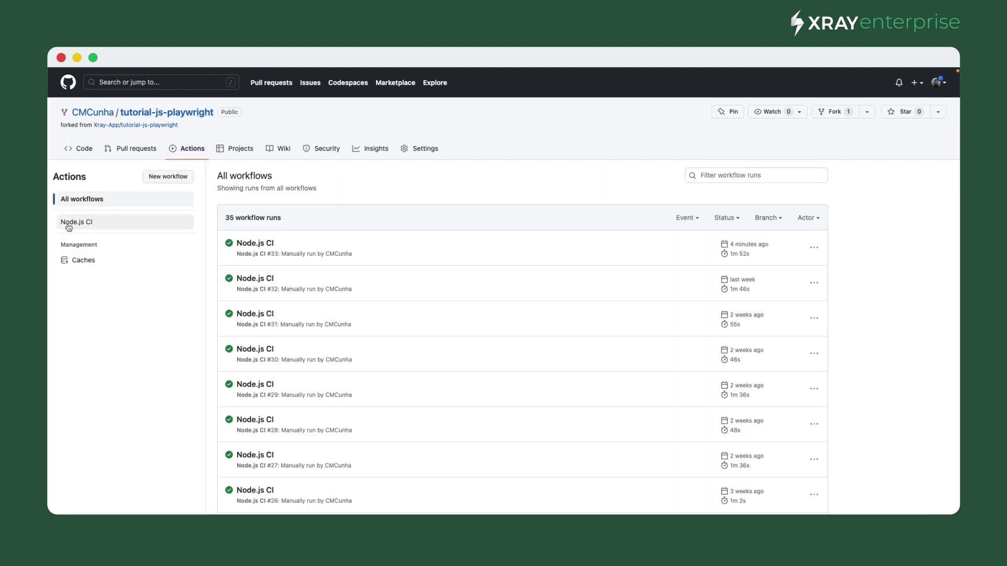
click(79, 225)
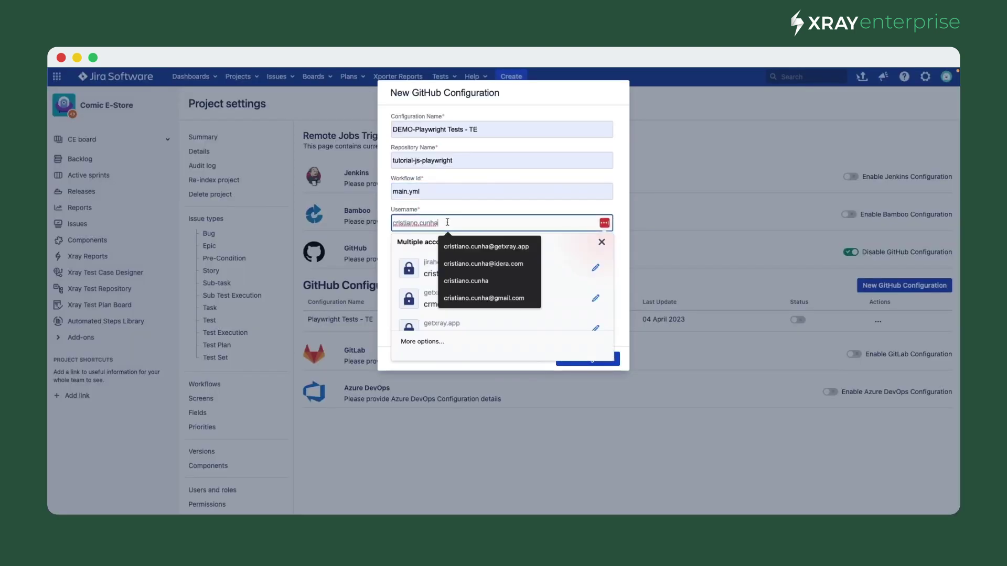
- Replace the username with the GitHub account name, and set API URL api.github.com and branch main
key(ctrl+a)
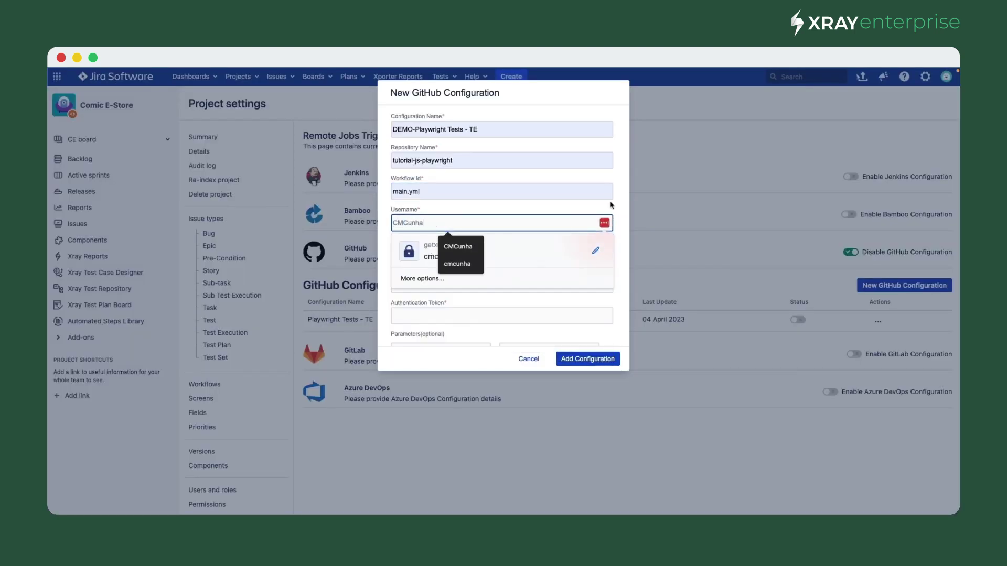
click(612, 206)
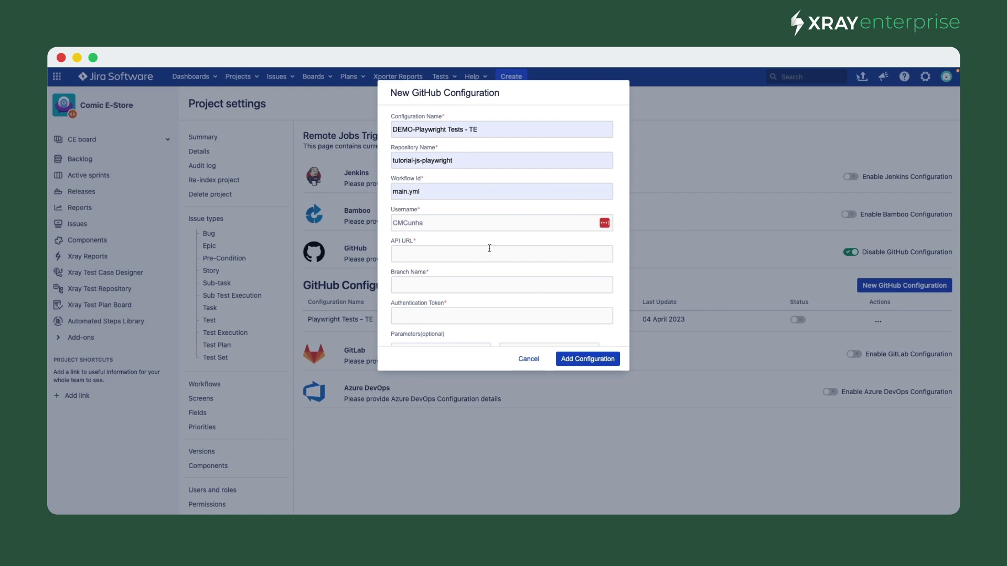
click(449, 253)
click(430, 275)
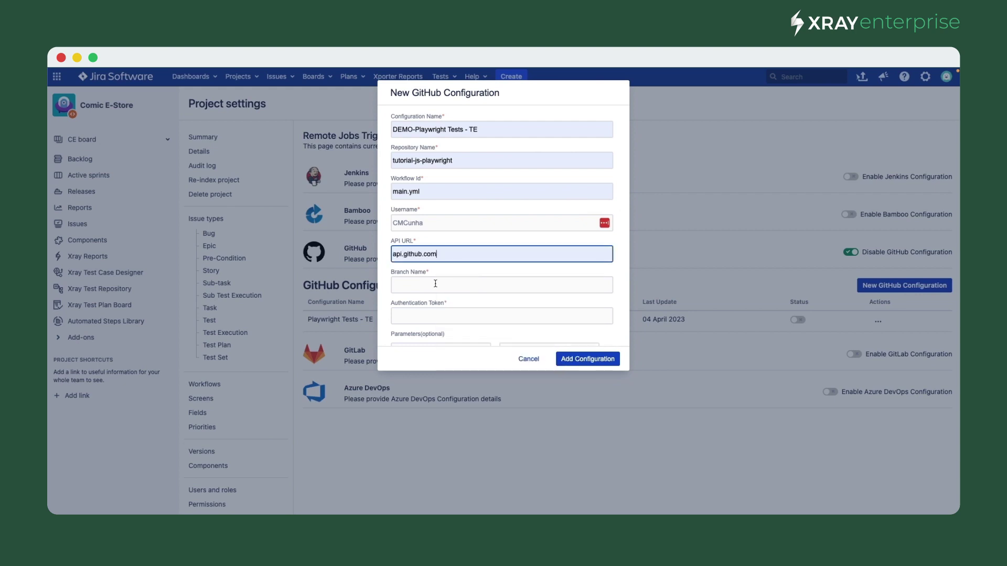
click(435, 283)
click(454, 313)
scroll(453, 310, down, 2)
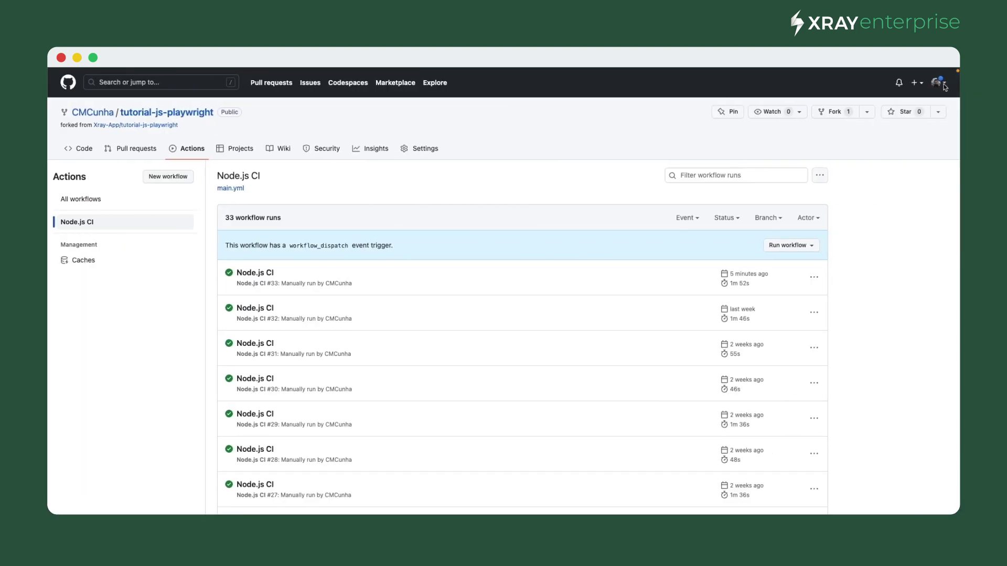
- Go to GitHub's fine-grained personal access tokens and start a new token
click(938, 83)
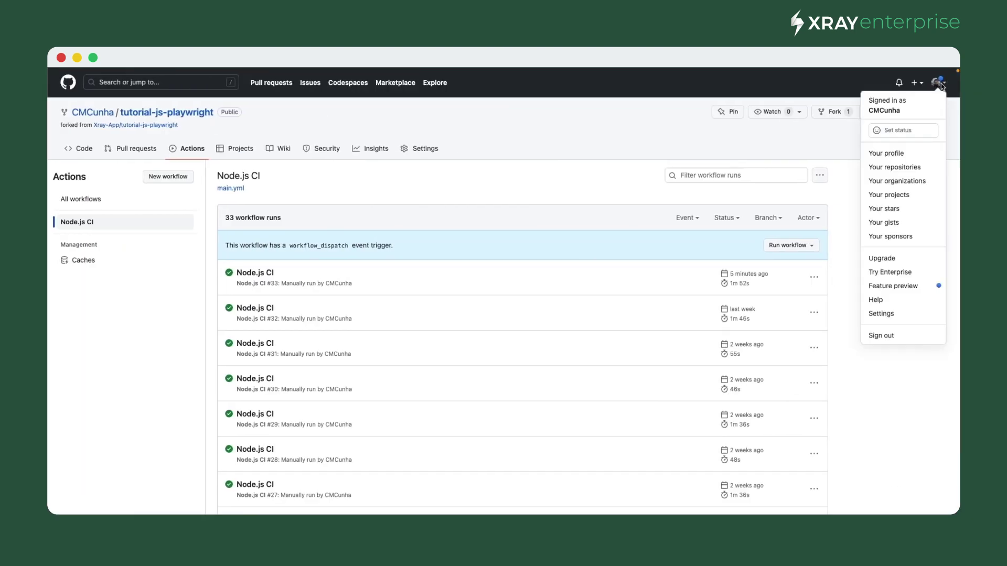
click(908, 314)
scroll(294, 462, down, 5)
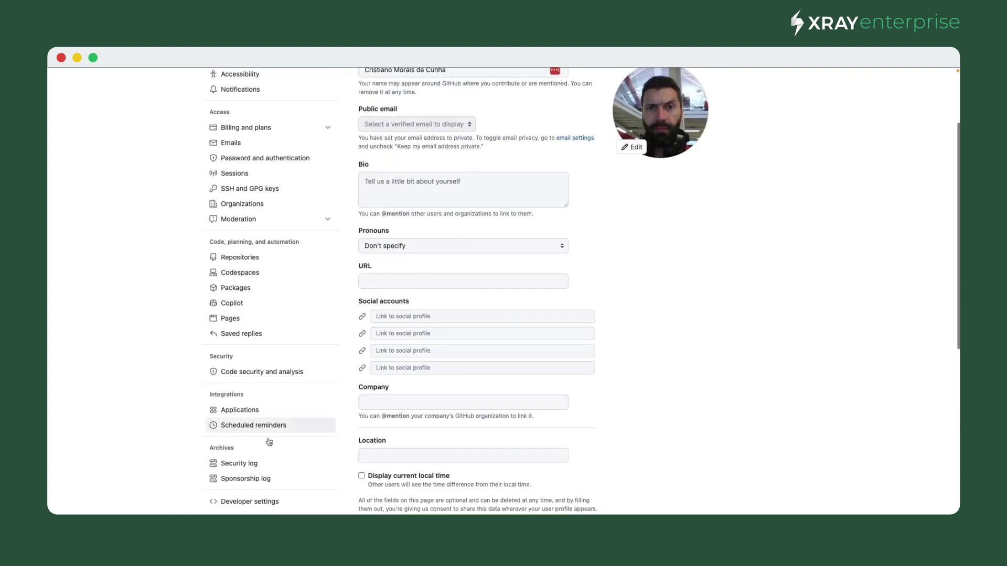
click(277, 506)
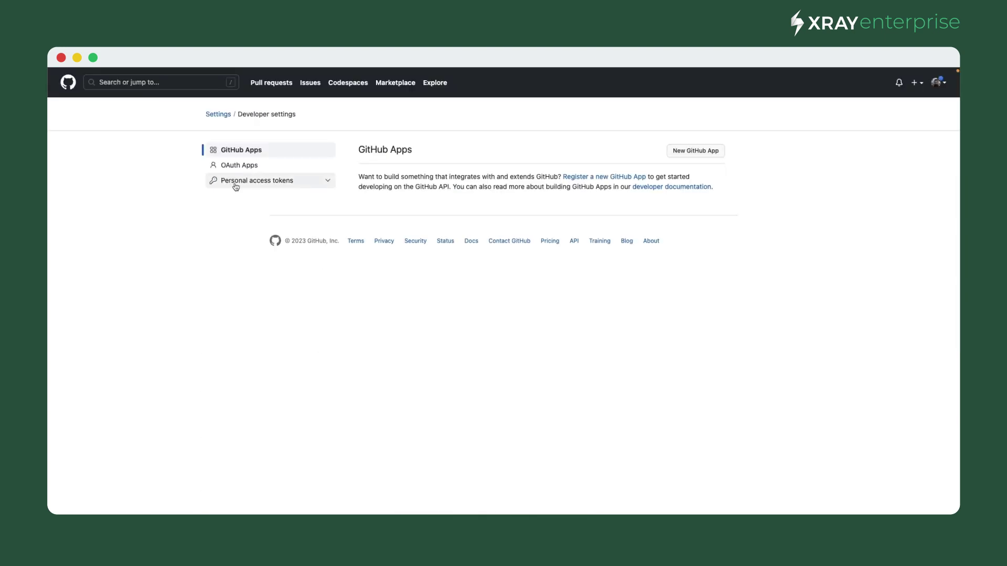
click(328, 181)
click(259, 196)
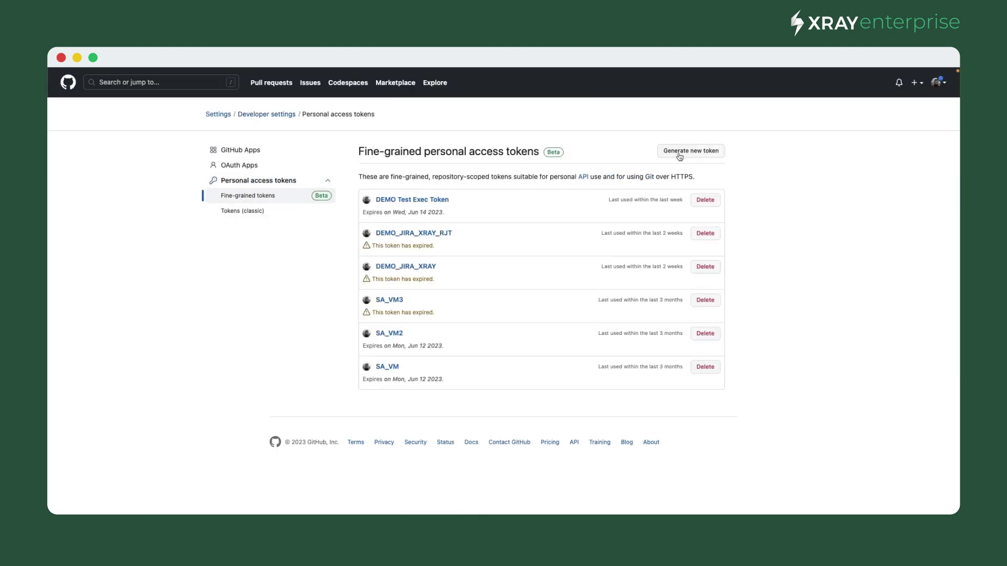
click(695, 153)
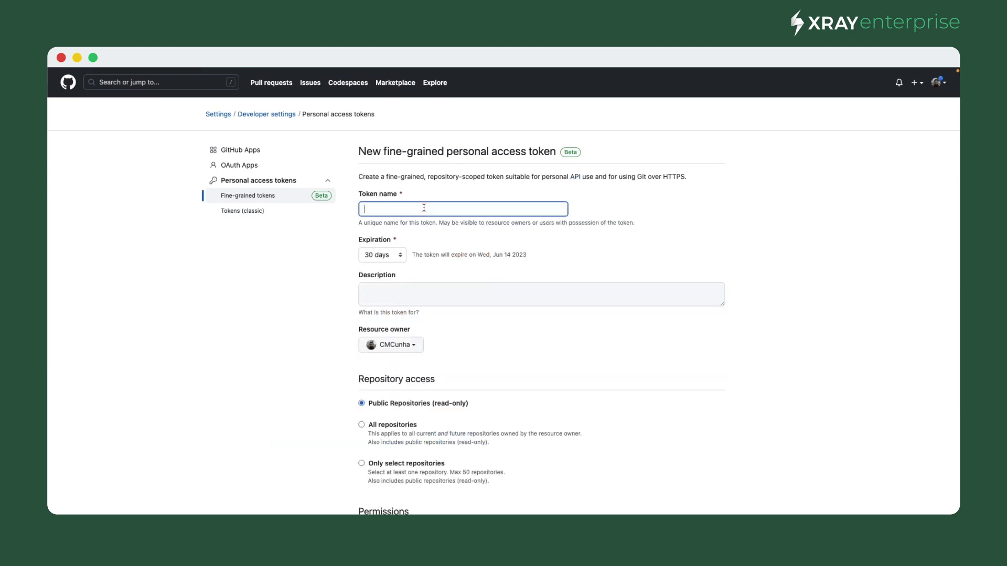
- Generate token 'DEMO Test Exec RJT' for all repositories with Actions read-and-write access
text(DEMO Test Exec RJT)
scroll(362, 314, down, 3)
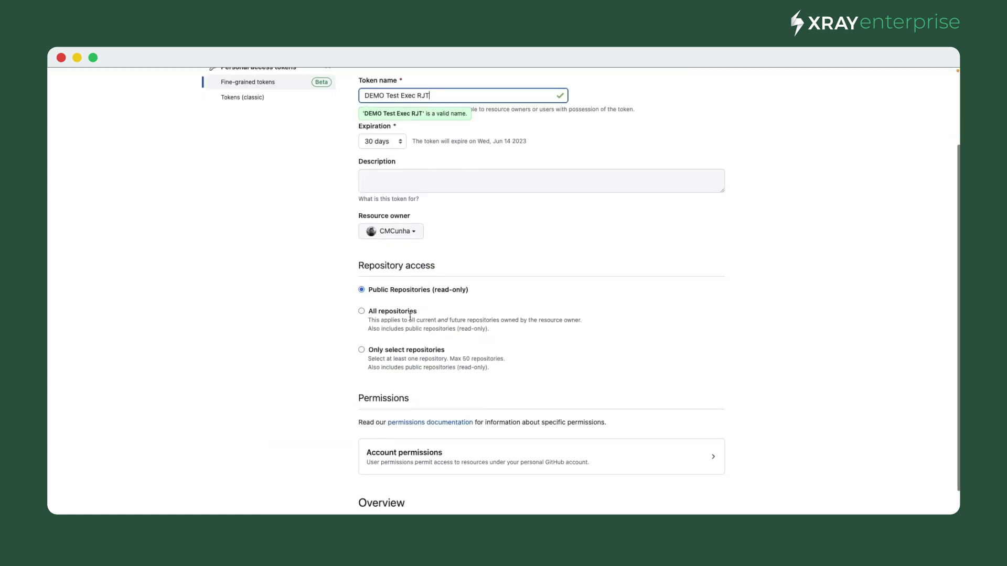
click(361, 311)
click(362, 313)
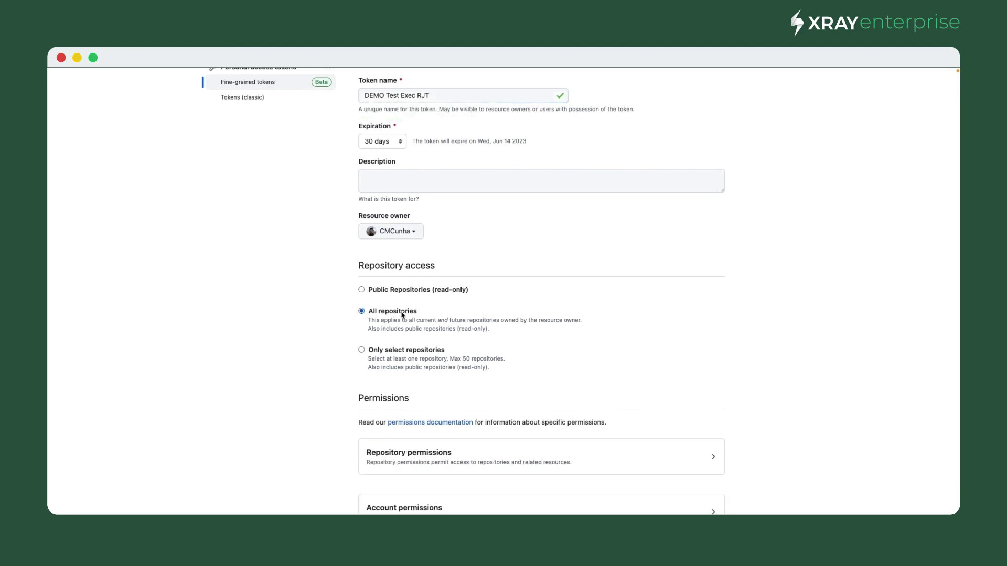
scroll(367, 309, down, 3)
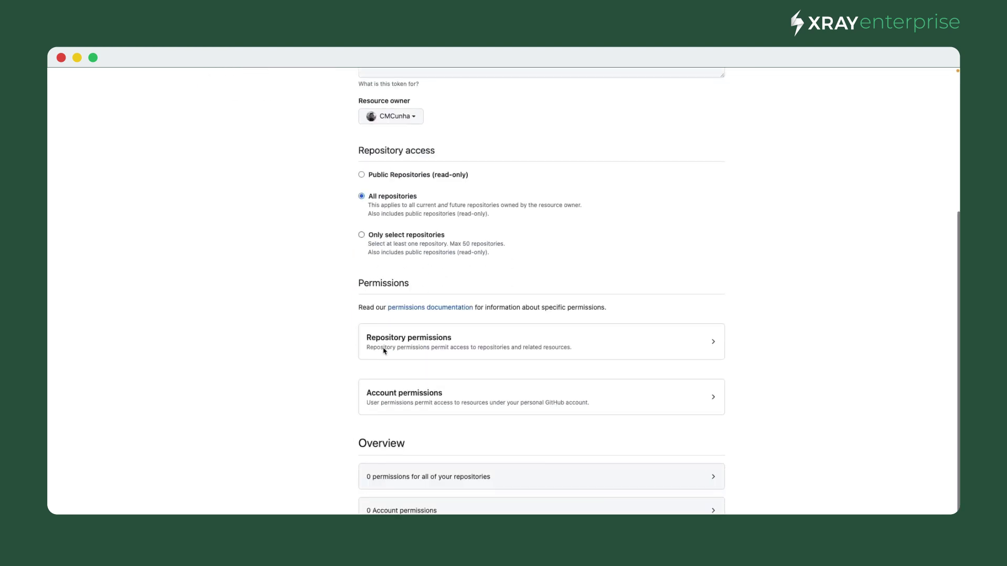
click(713, 343)
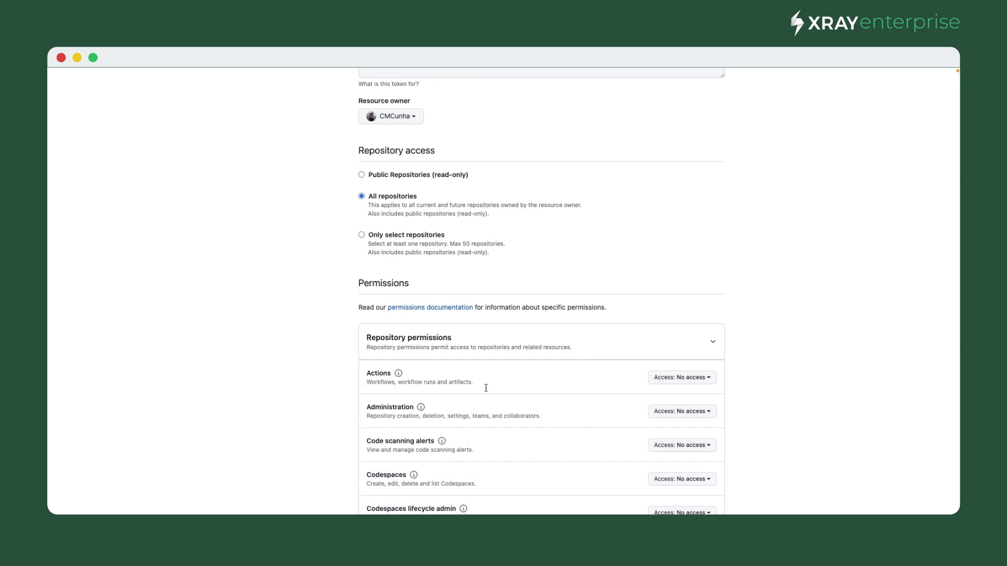
click(704, 383)
click(625, 448)
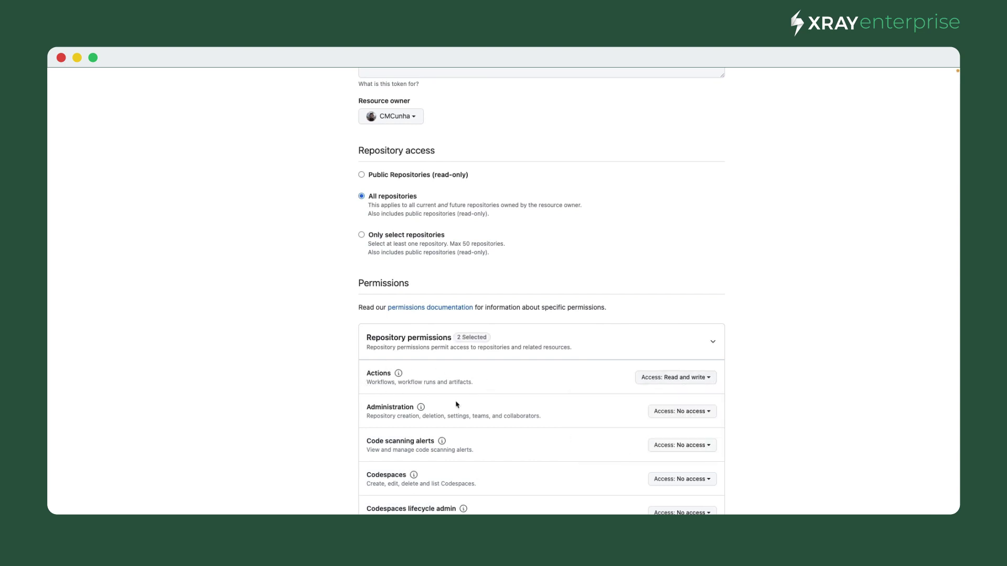
scroll(446, 399, down, 10)
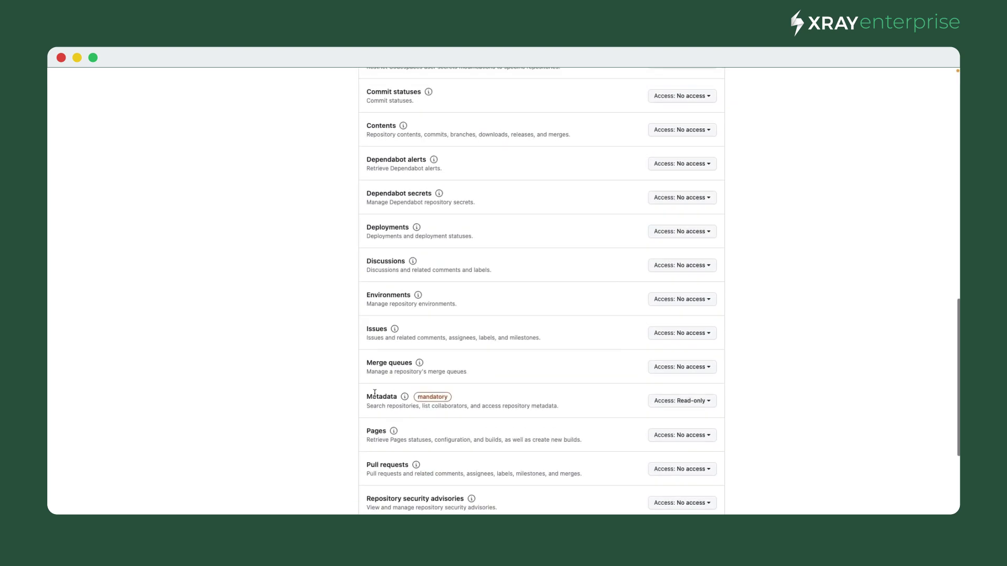
scroll(554, 414, down, 5)
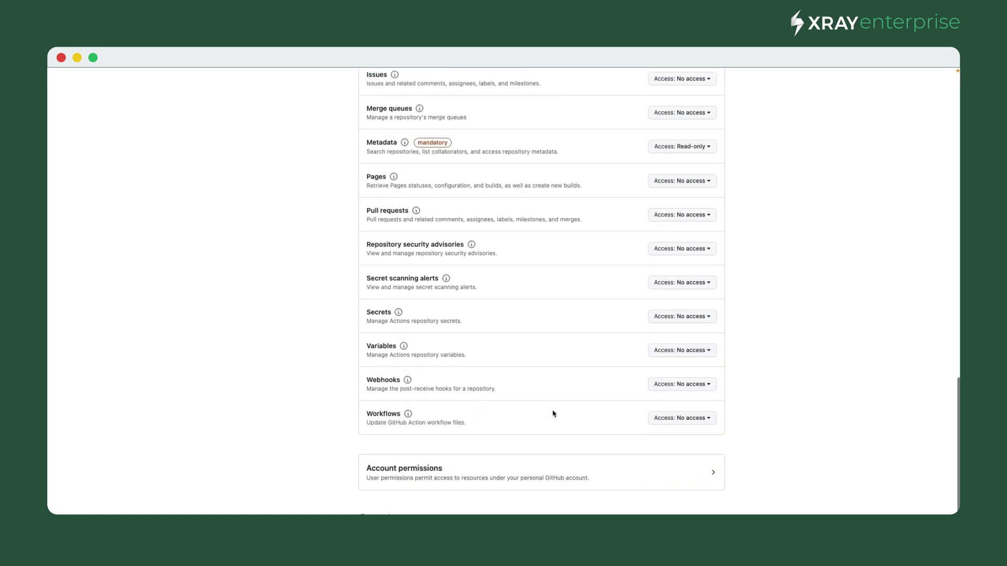
scroll(524, 399, down, 3)
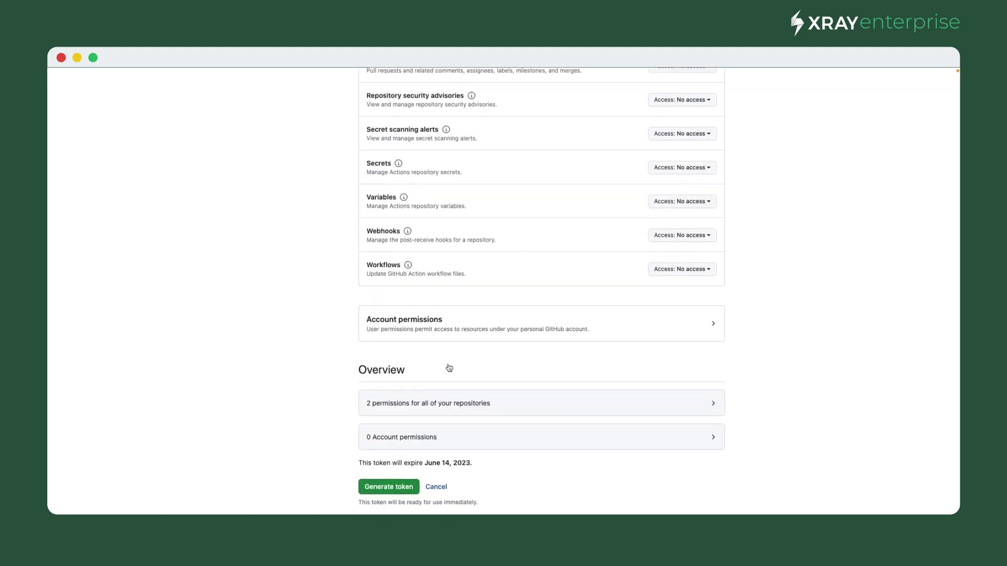
click(402, 493)
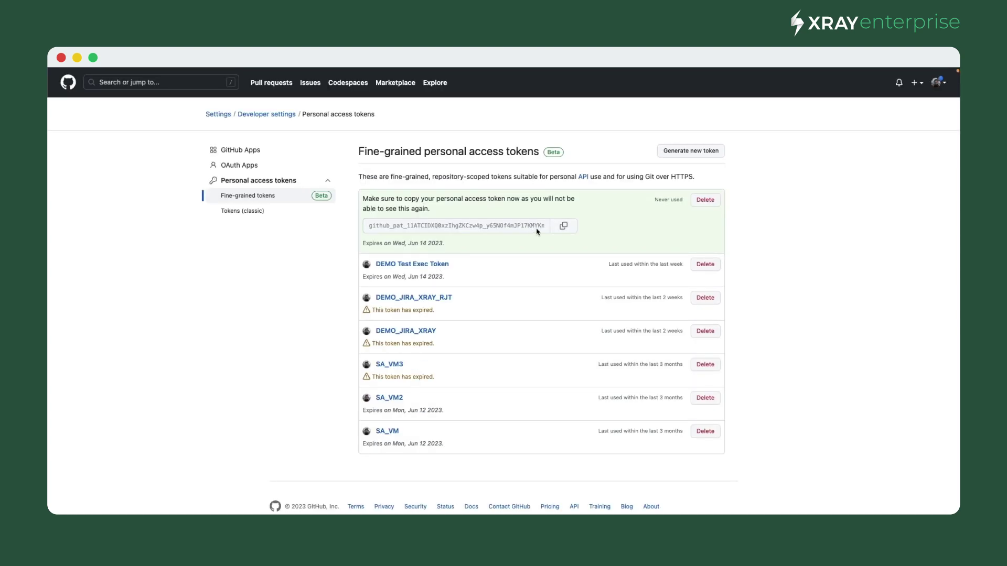
- Paste the generated token as Authentication Token and add parameter projectKey = ${PROJECT_KEY}
click(563, 226)
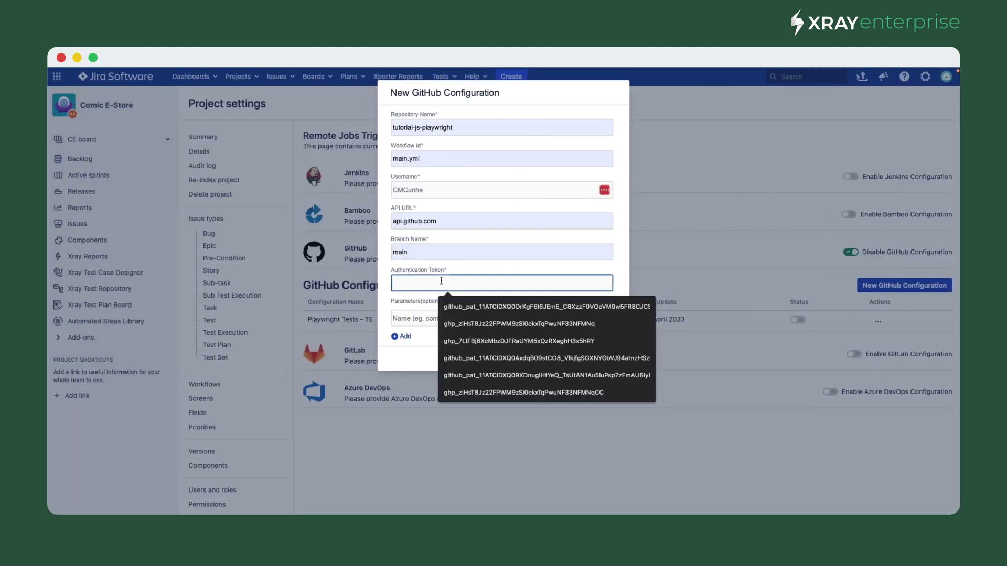
key(super+v)
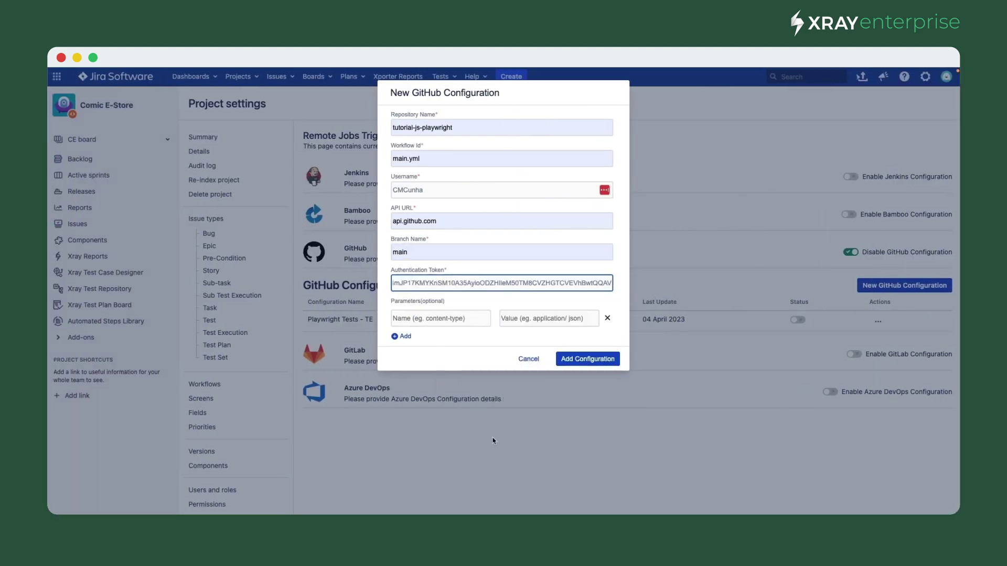
key(Tab)
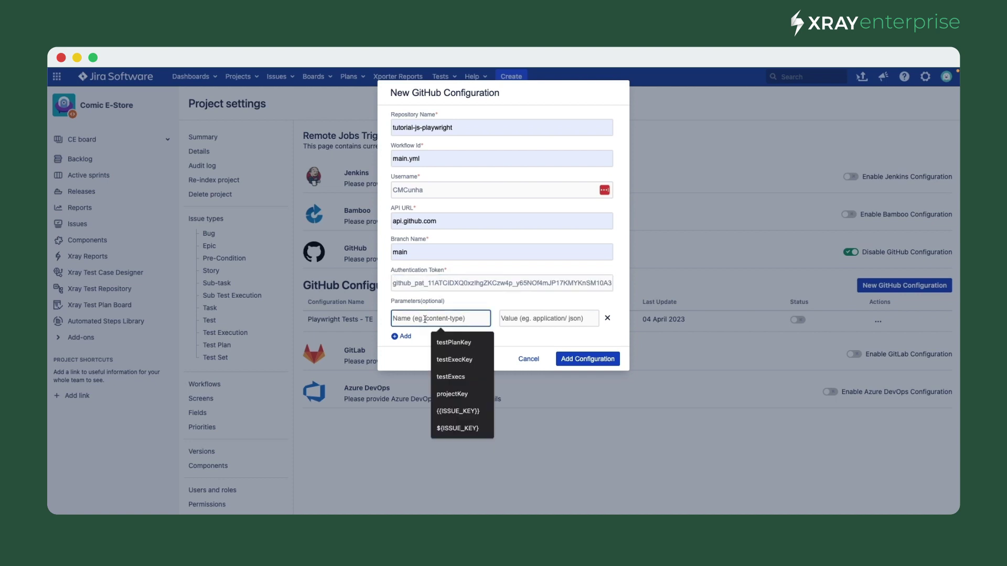
click(461, 397)
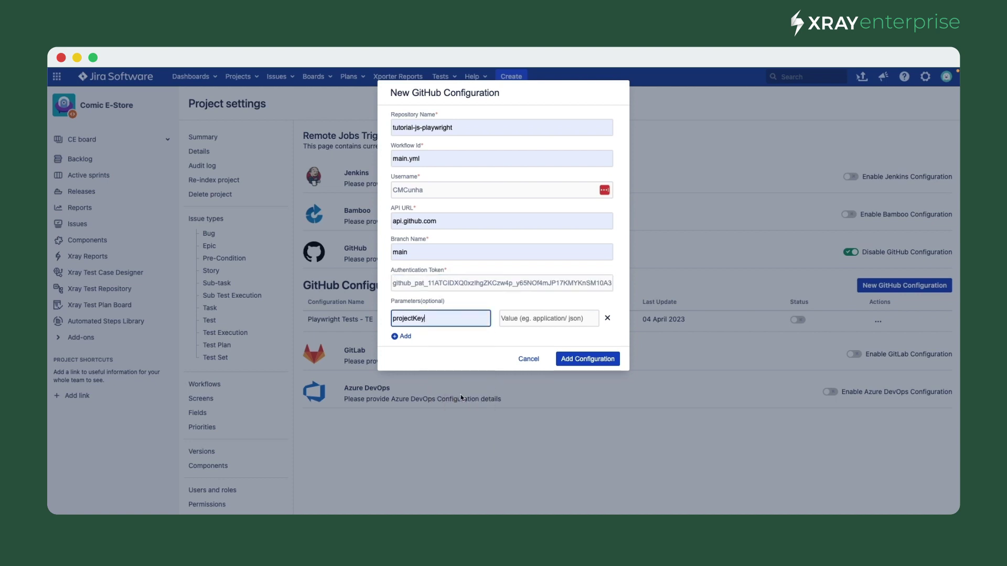
click(538, 319)
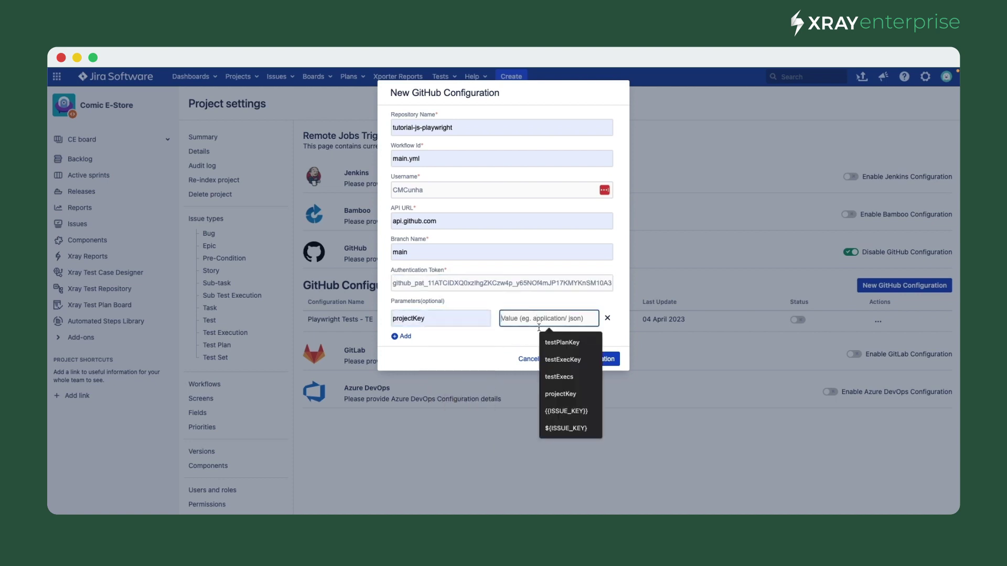
click(558, 428)
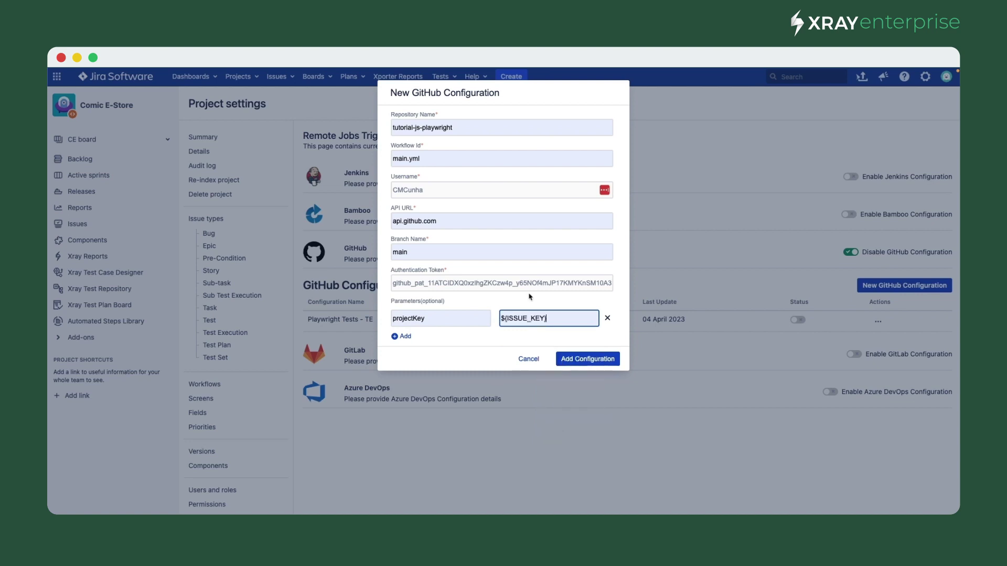
drag(519, 318, 506, 319)
text(PROJECT)
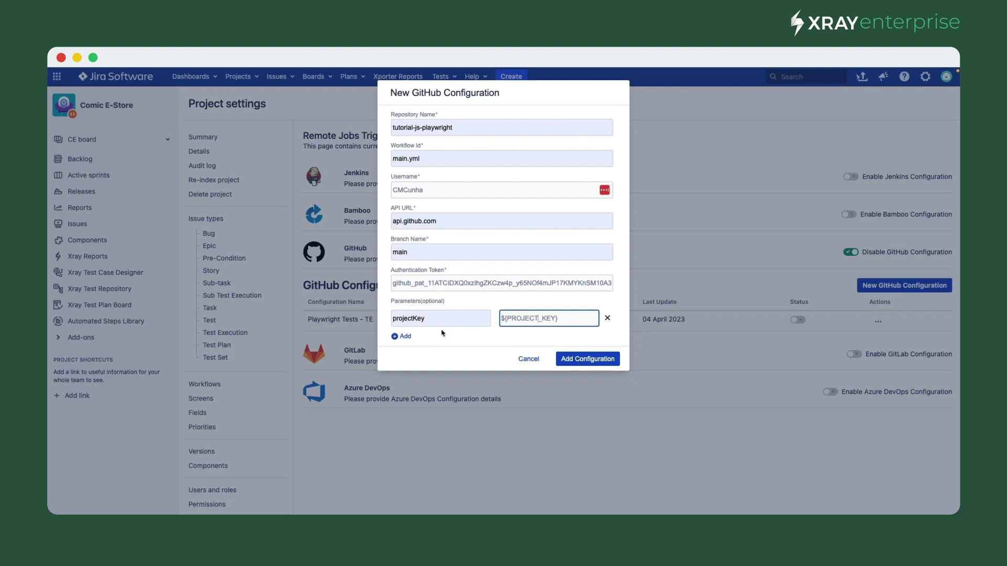
- Add a second parameter testExecKey = ${ISSUE_KEY}
click(406, 336)
click(410, 336)
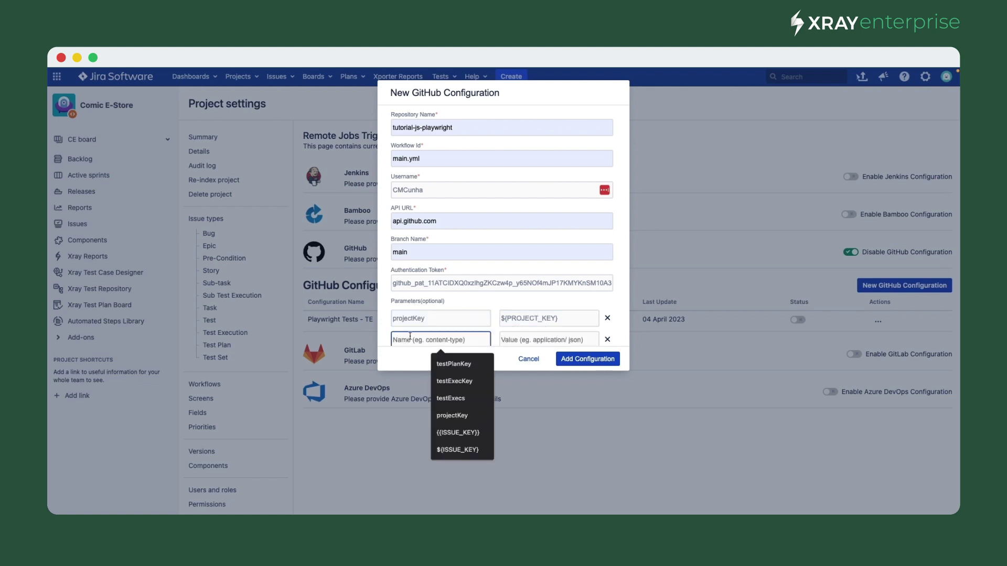
text(testExecKey)
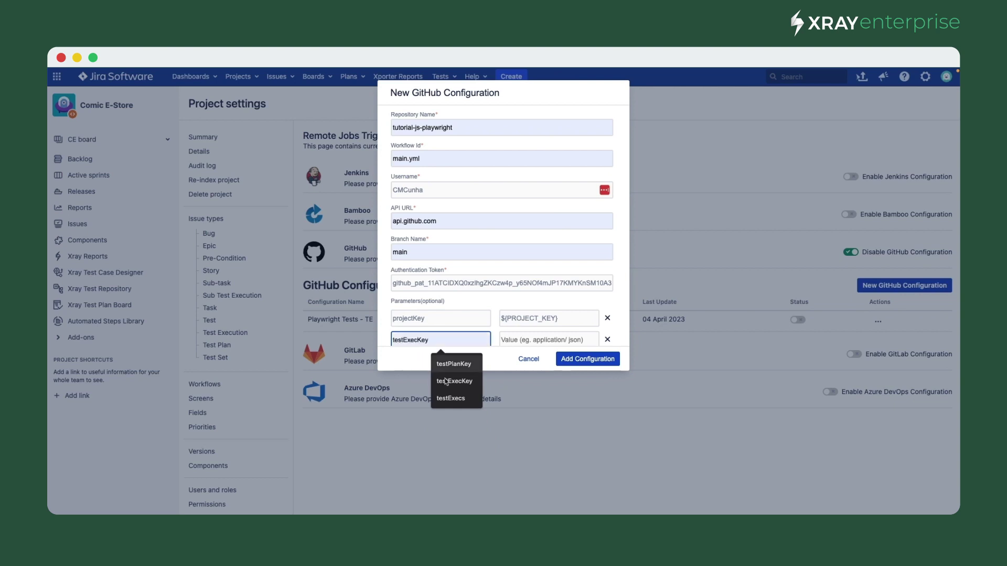
click(460, 382)
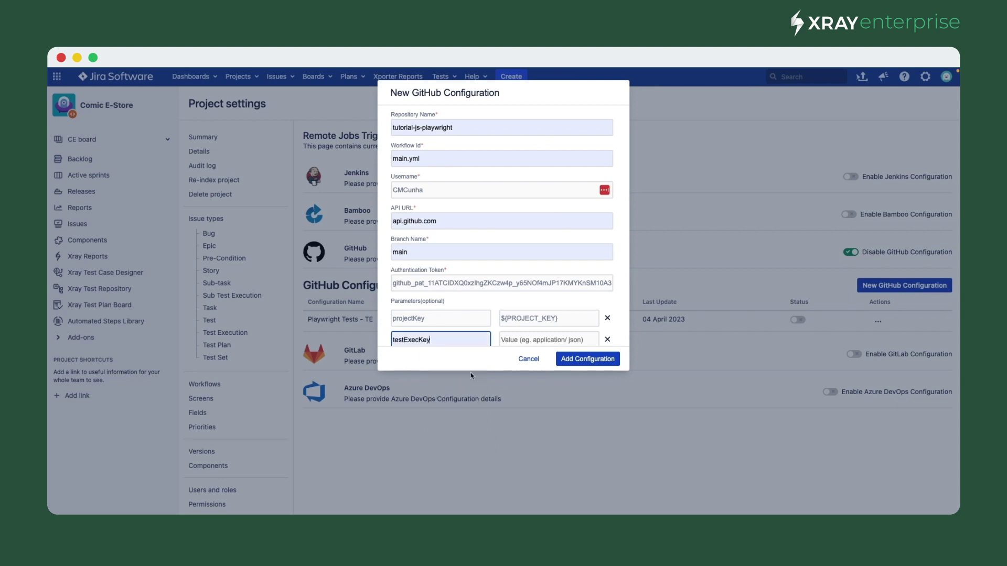
click(530, 341)
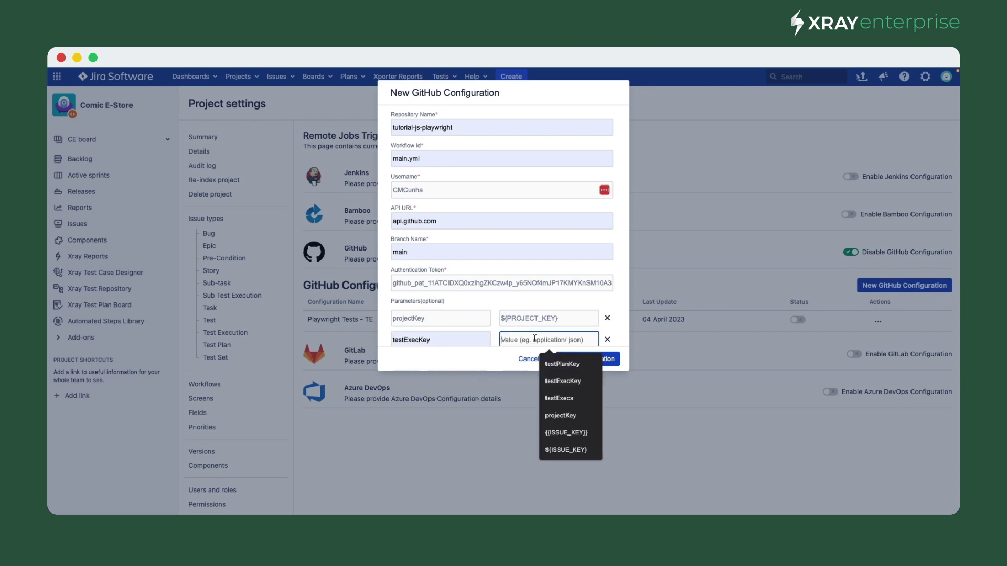
click(565, 449)
scroll(493, 311, down, 1)
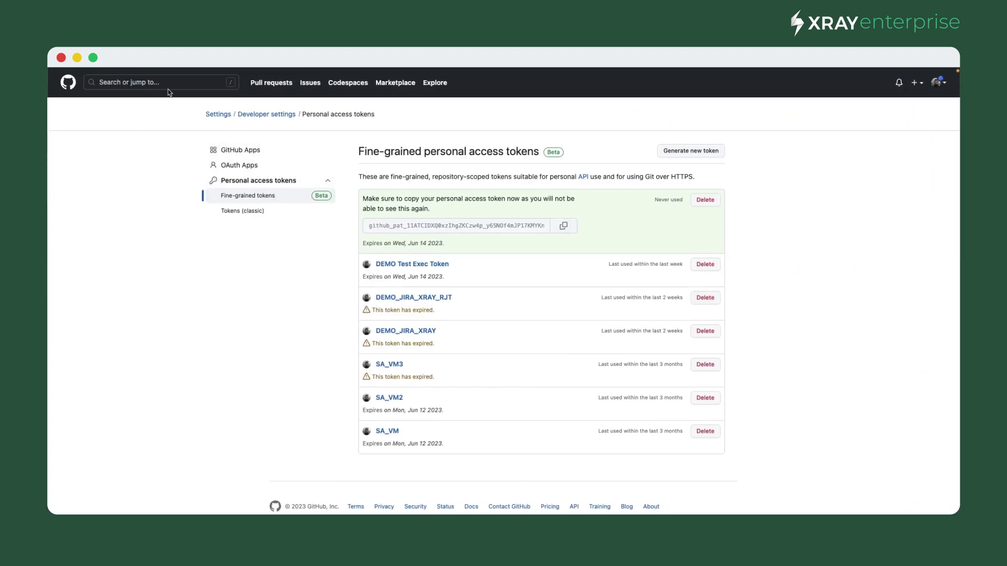
click(150, 84)
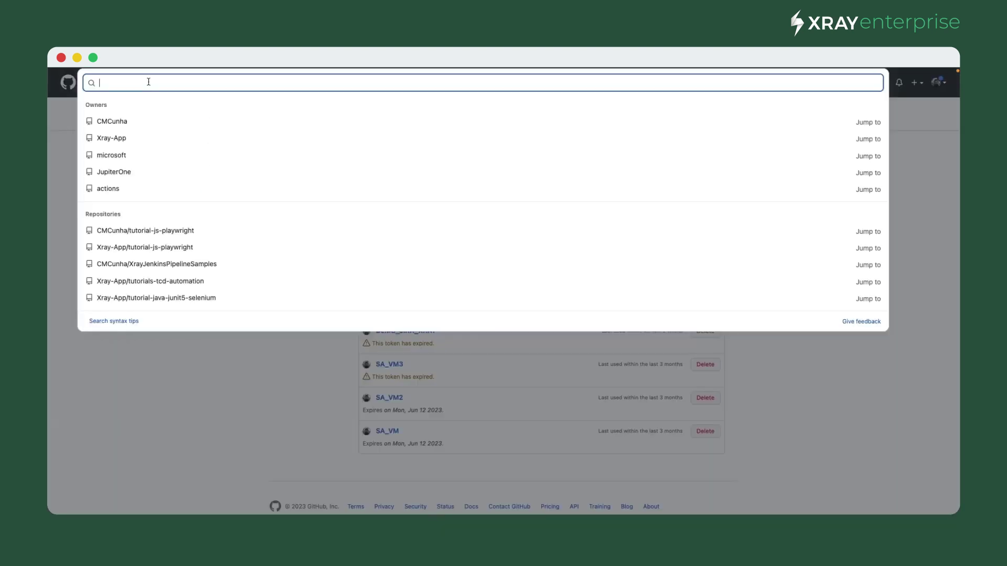
click(144, 231)
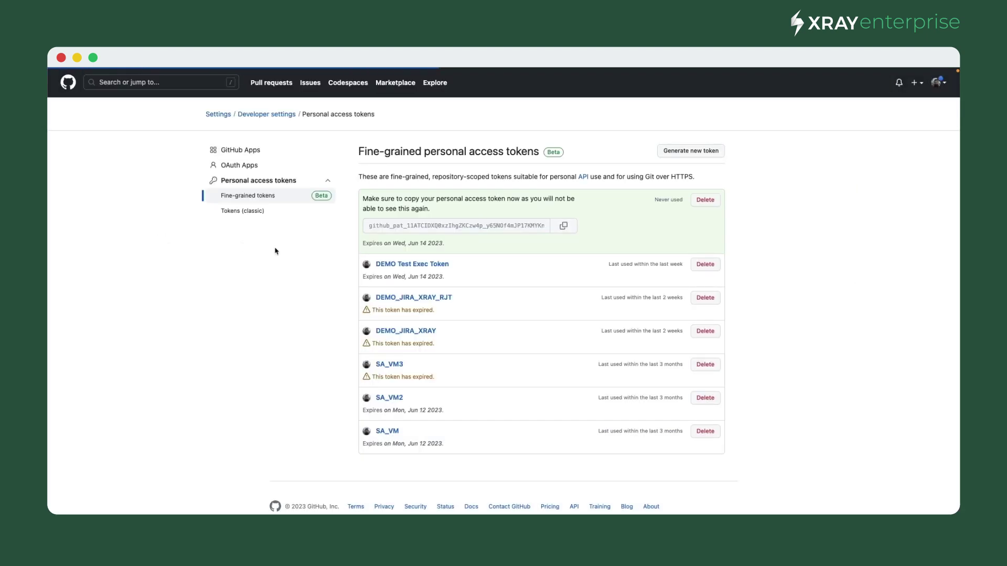
click(192, 150)
click(89, 224)
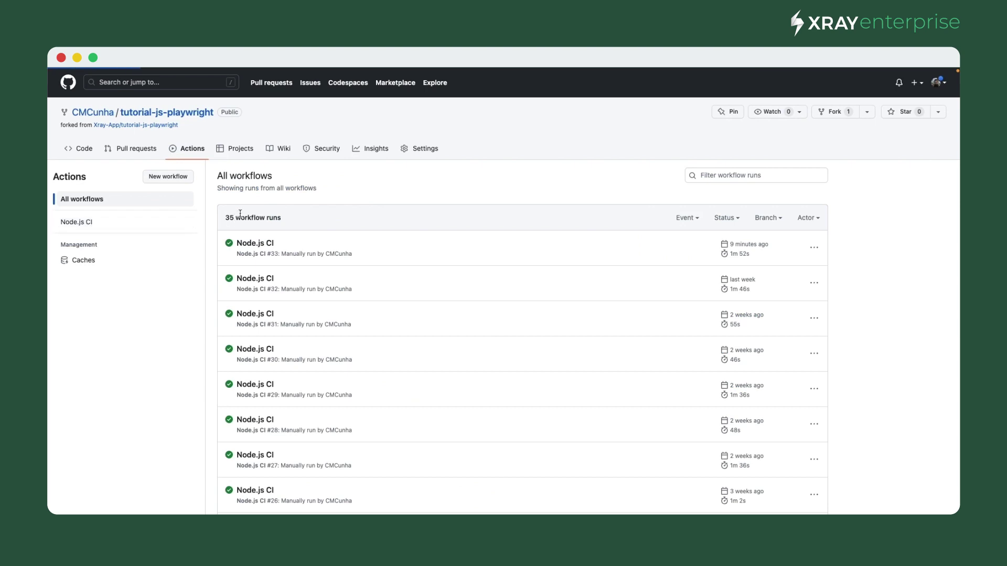
click(234, 191)
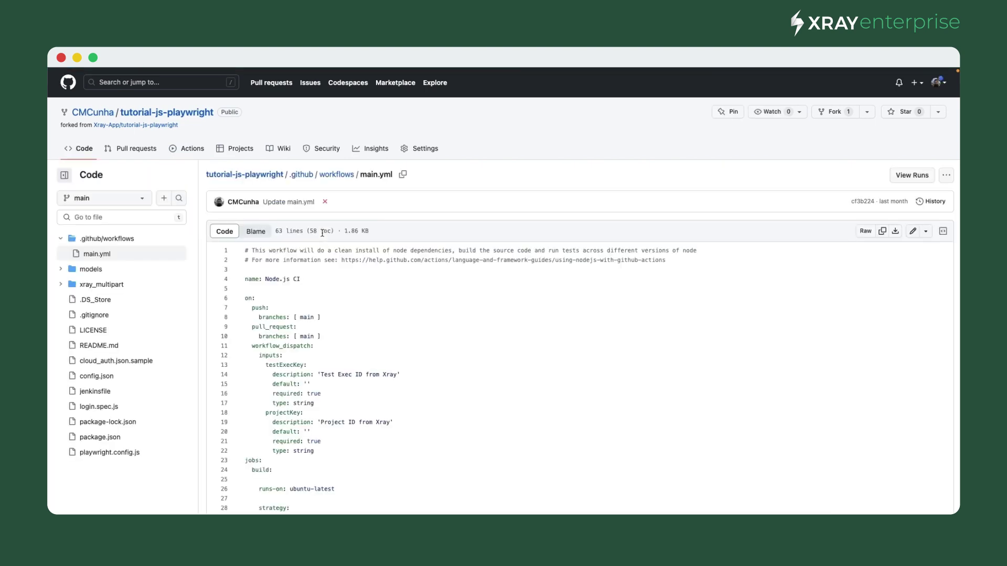
drag(249, 347, 340, 346)
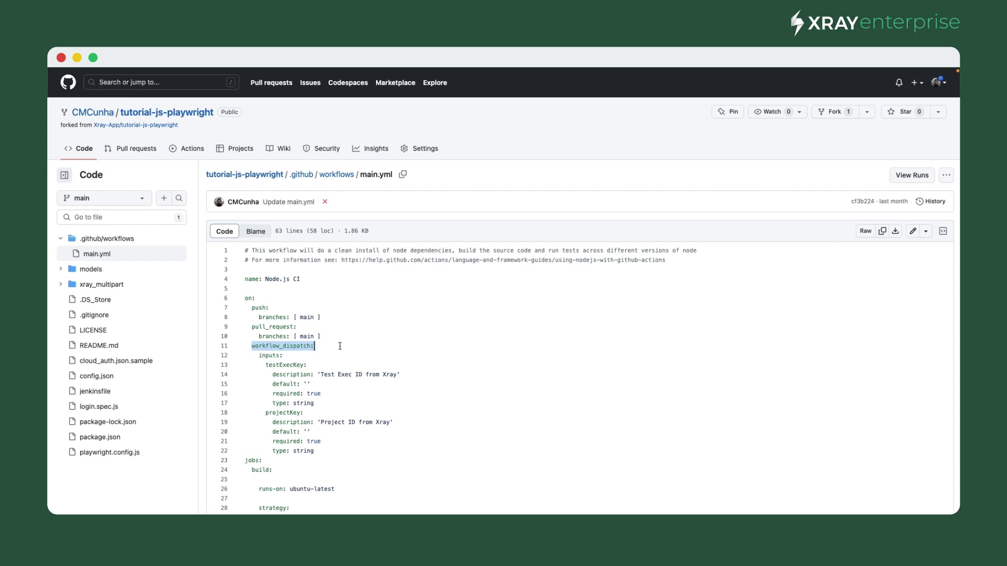
key(Right)
drag(259, 356, 326, 450)
click(282, 366)
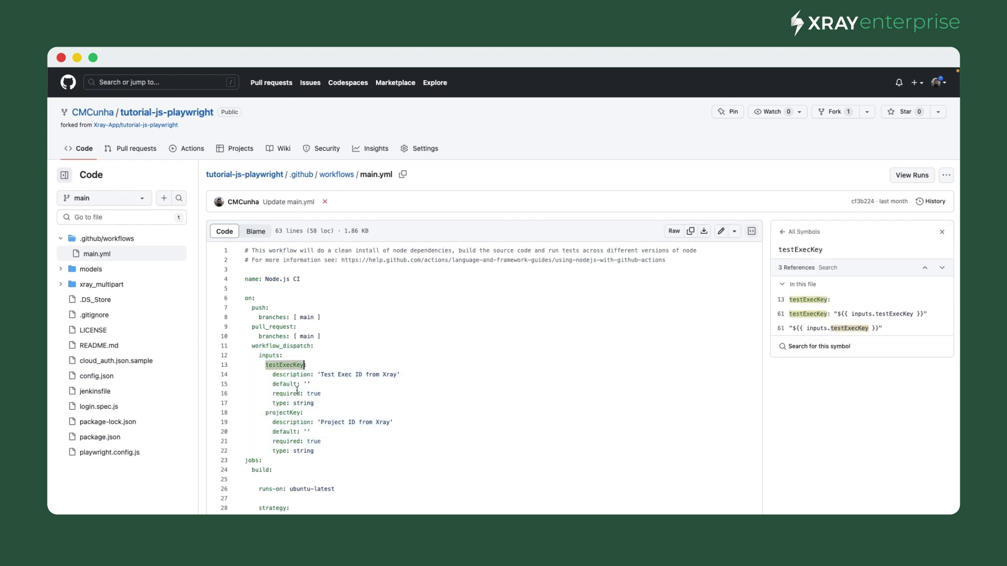
click(283, 414)
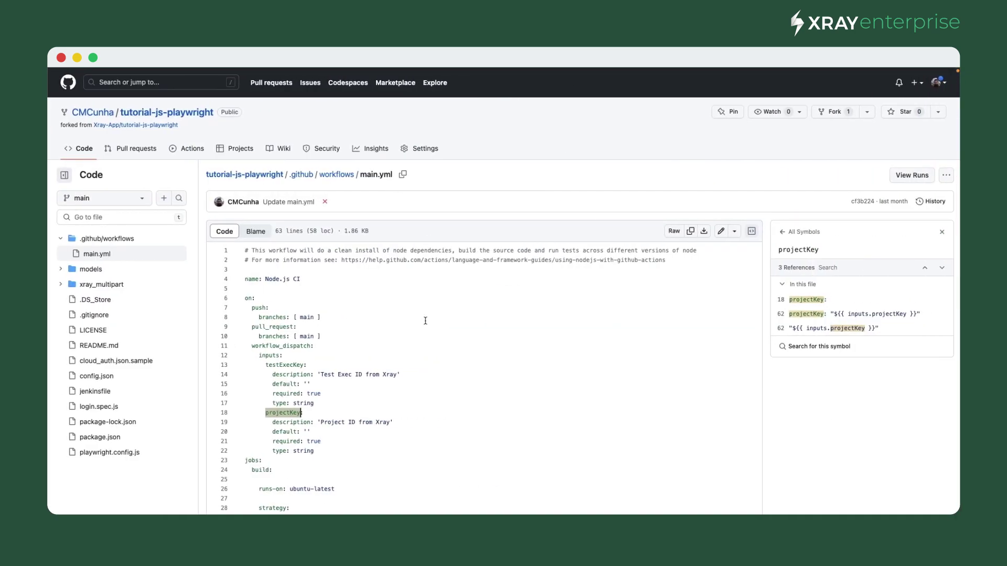
scroll(425, 321, down, 6)
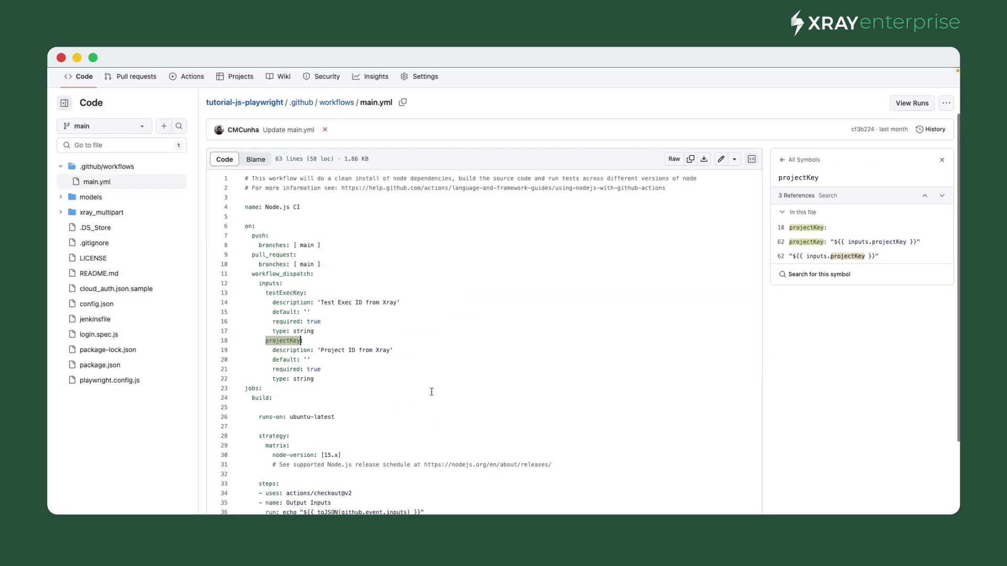
drag(265, 391, 350, 391)
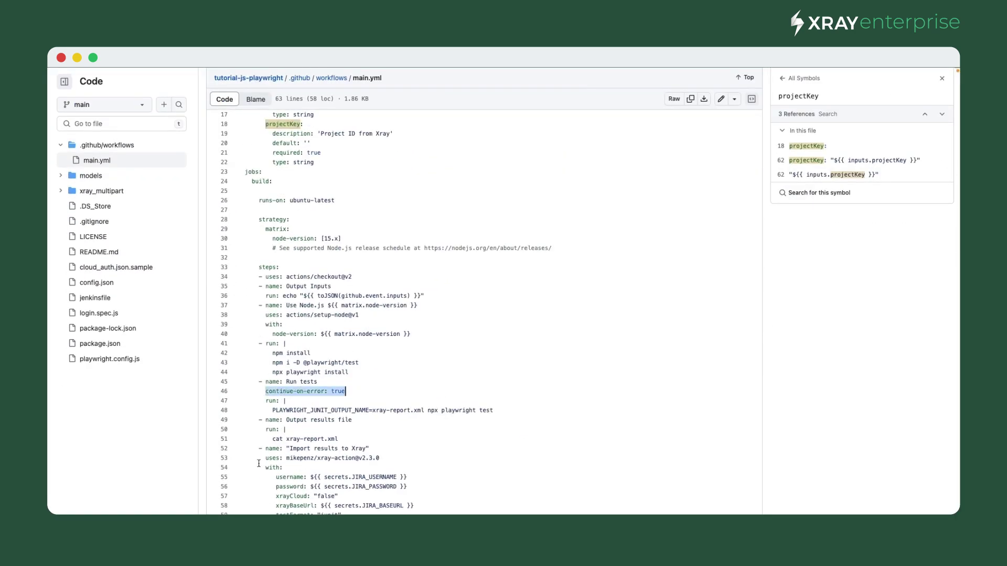
drag(266, 448, 367, 514)
drag(266, 392, 354, 390)
drag(272, 410, 494, 410)
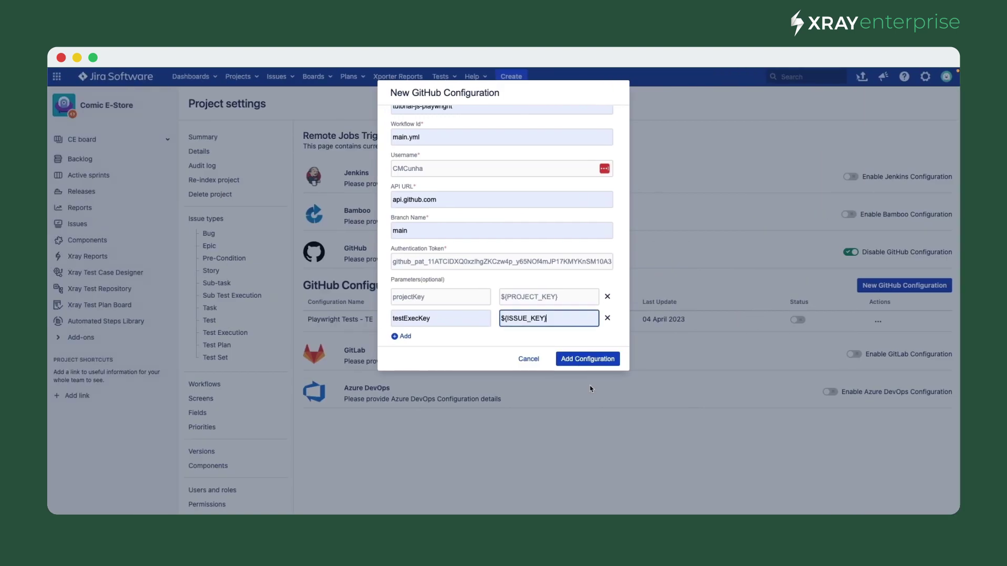
- Save and enable the DEMO-Playwright Tests - TE configuration, then go to the CE Sprint 1 board
click(590, 358)
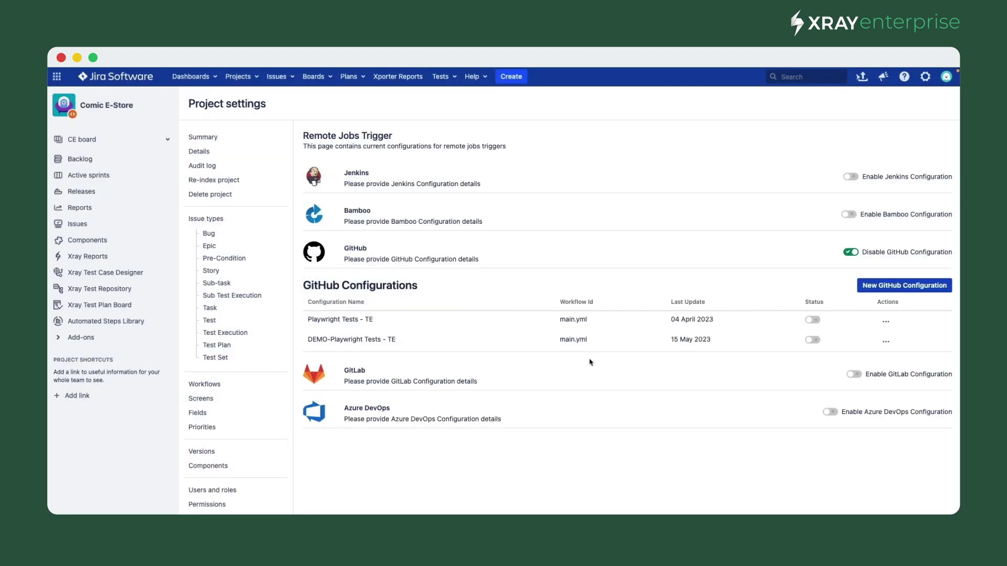
click(812, 340)
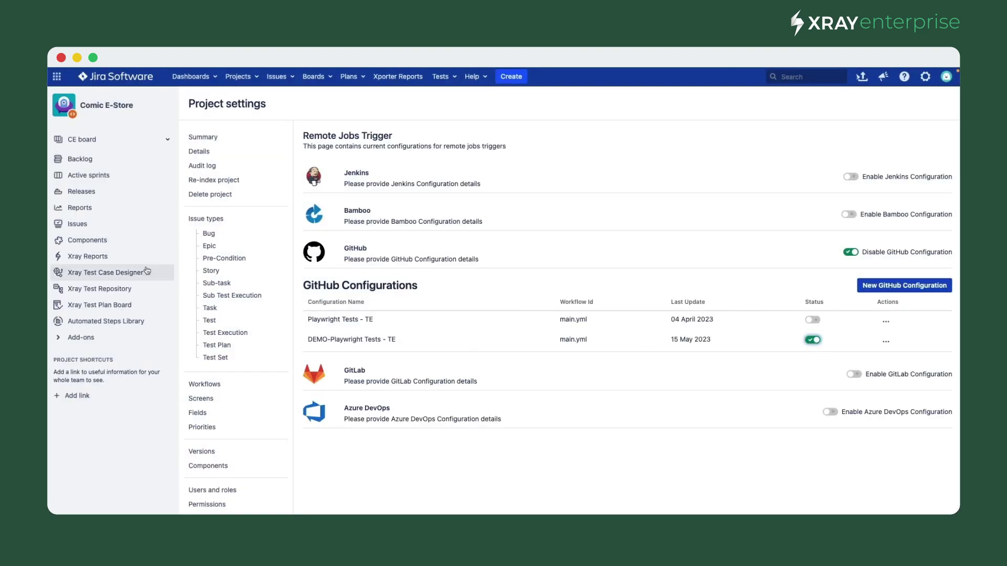
click(84, 176)
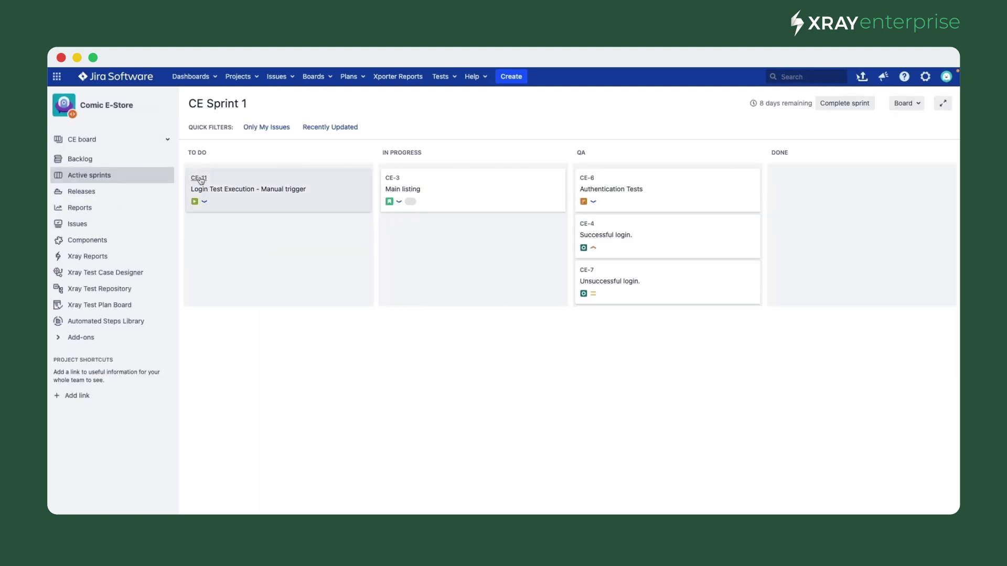
- Trigger the DEMO-Playwright Tests - TE job from the CE-11 Login Test Execution
click(199, 183)
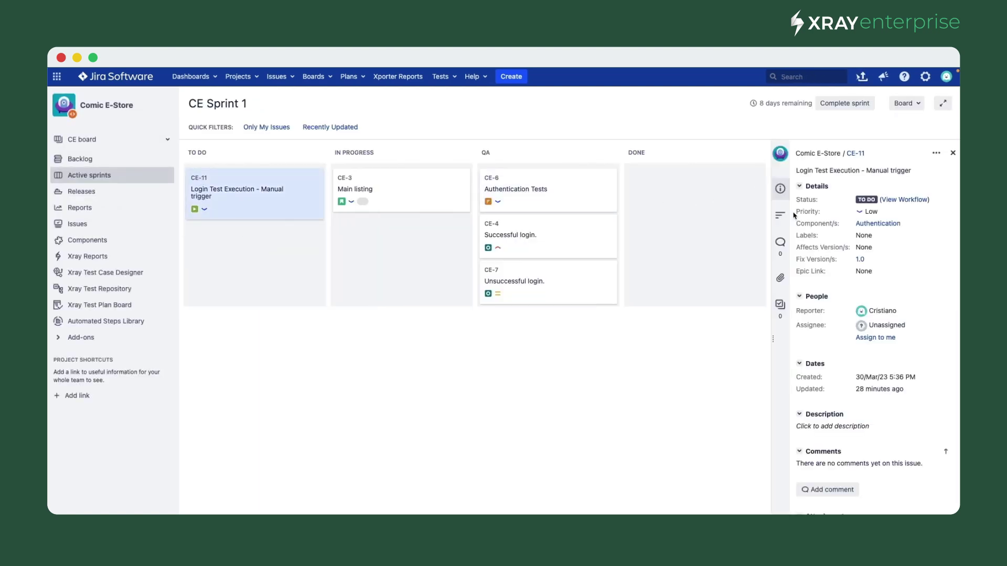
click(854, 158)
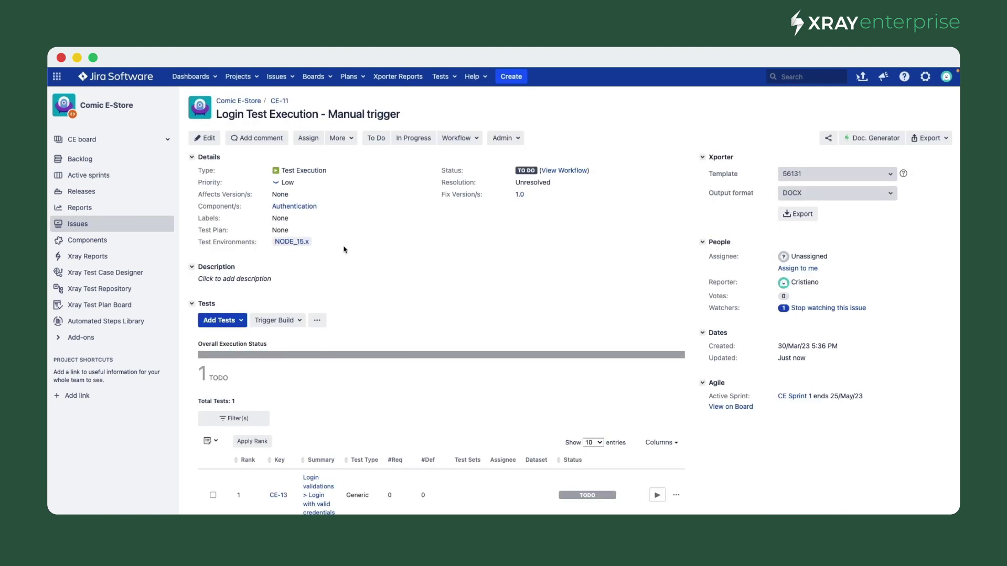
scroll(343, 250, down, 2)
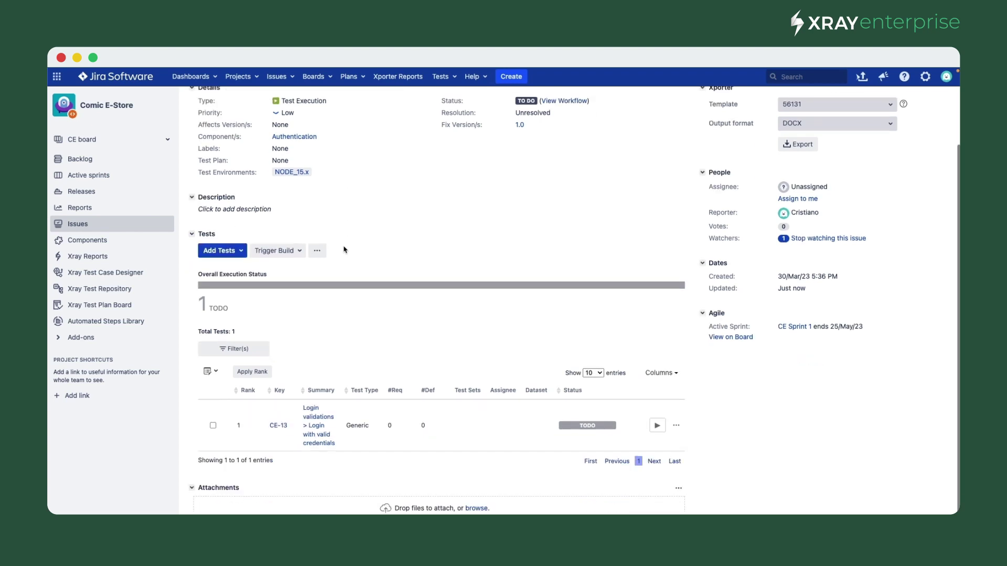
click(299, 252)
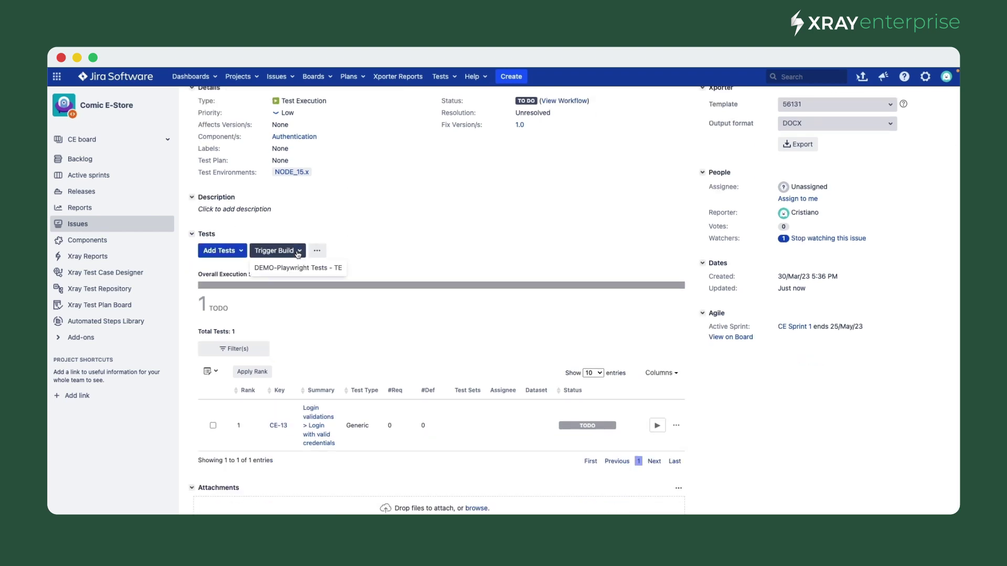
click(328, 273)
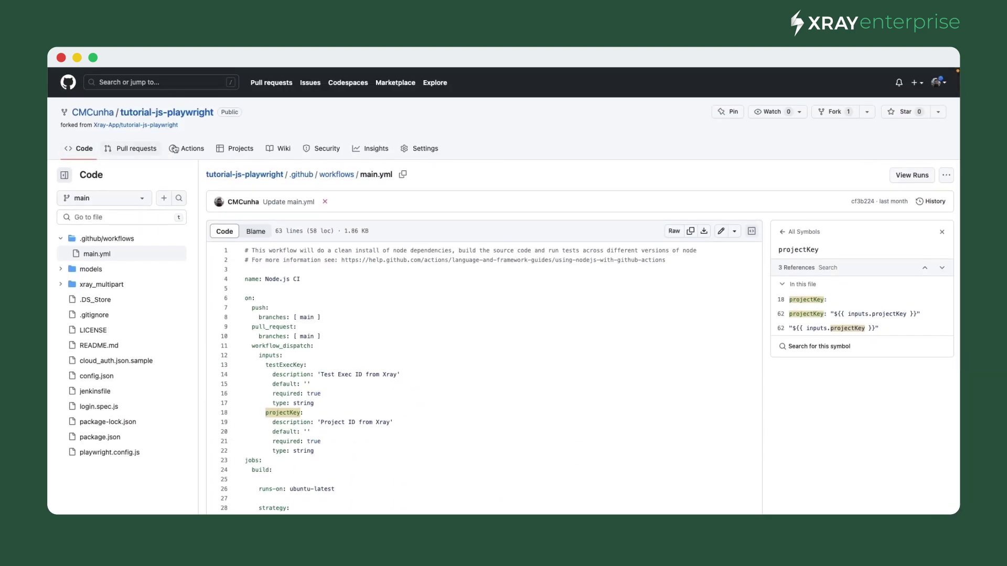
click(174, 149)
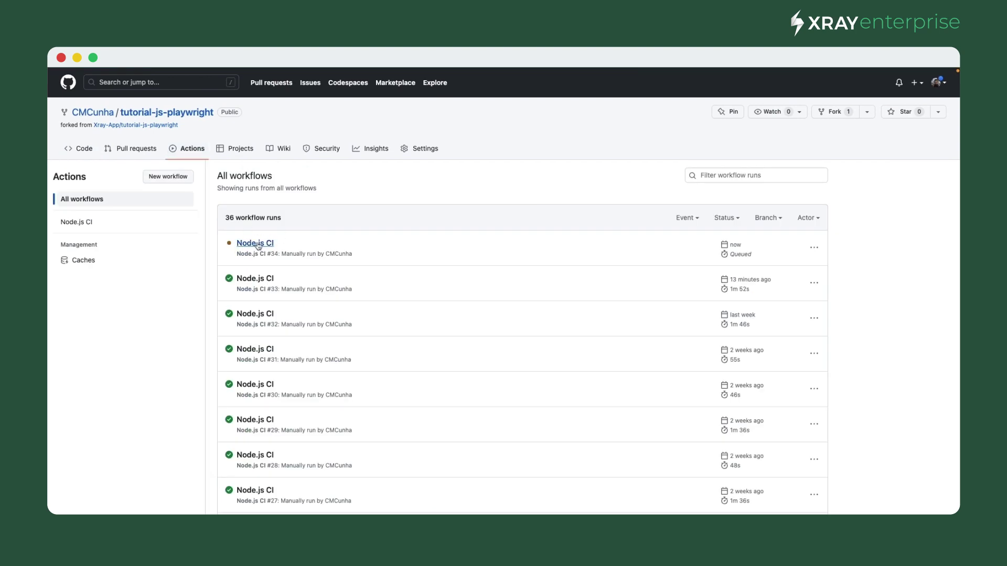
- Check run #34's build (15.x) log: 2 tests passed and 0 results failed to import
click(256, 243)
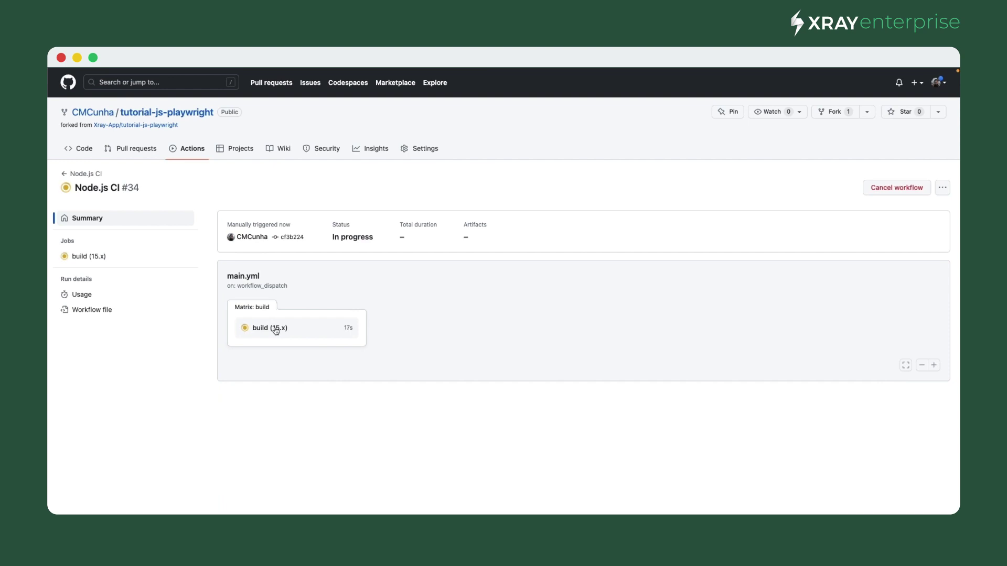
click(275, 331)
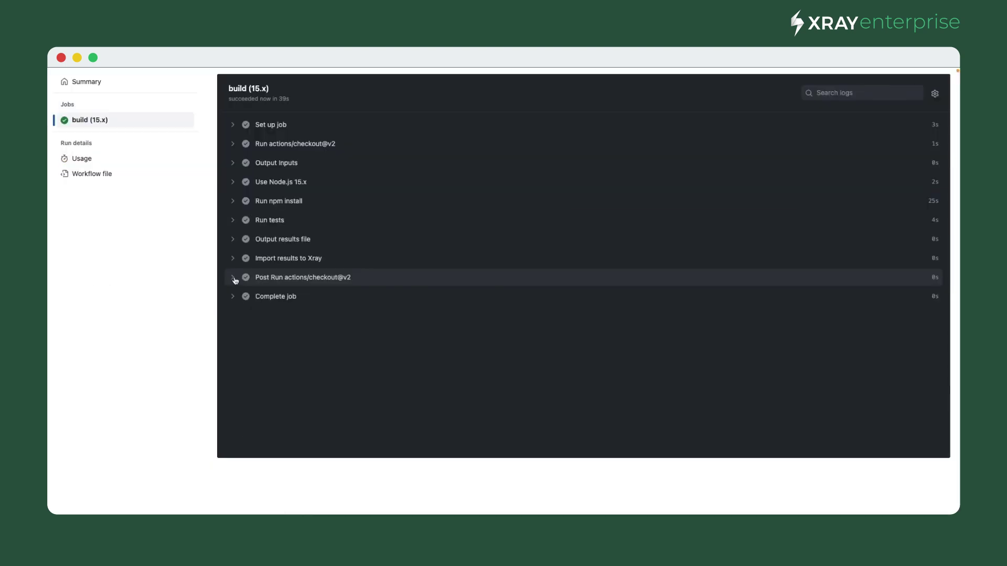
click(233, 278)
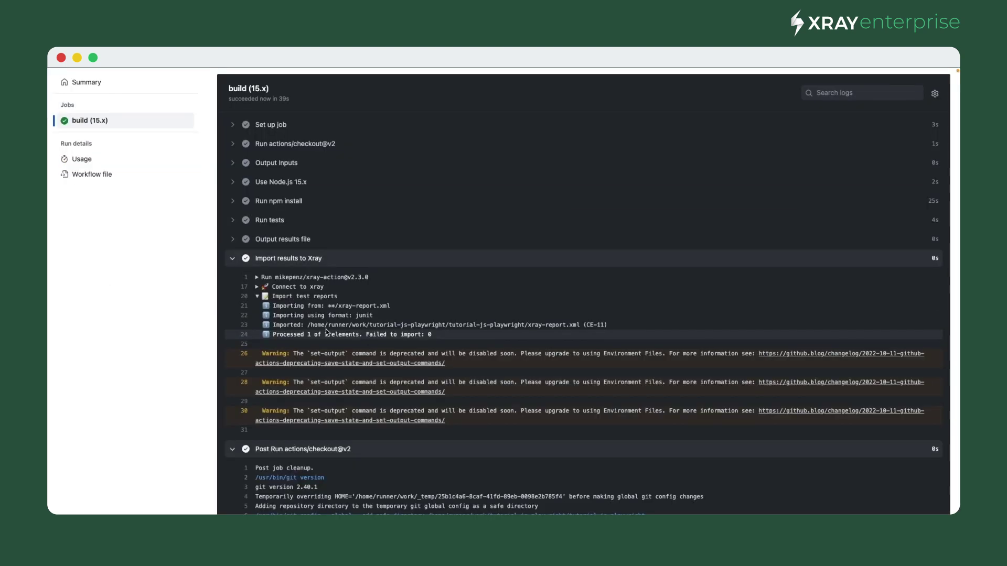
click(233, 220)
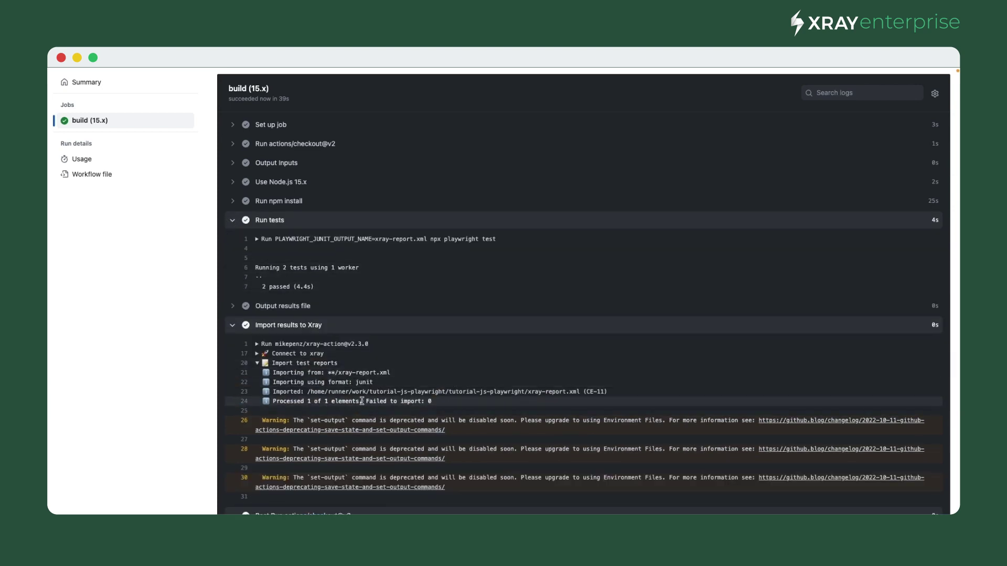
drag(362, 401, 453, 402)
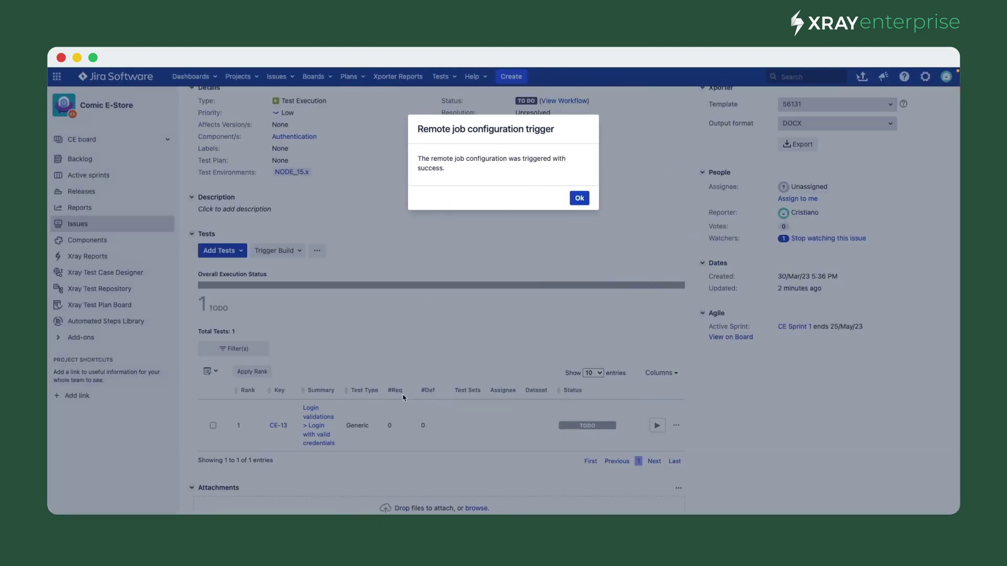
click(577, 198)
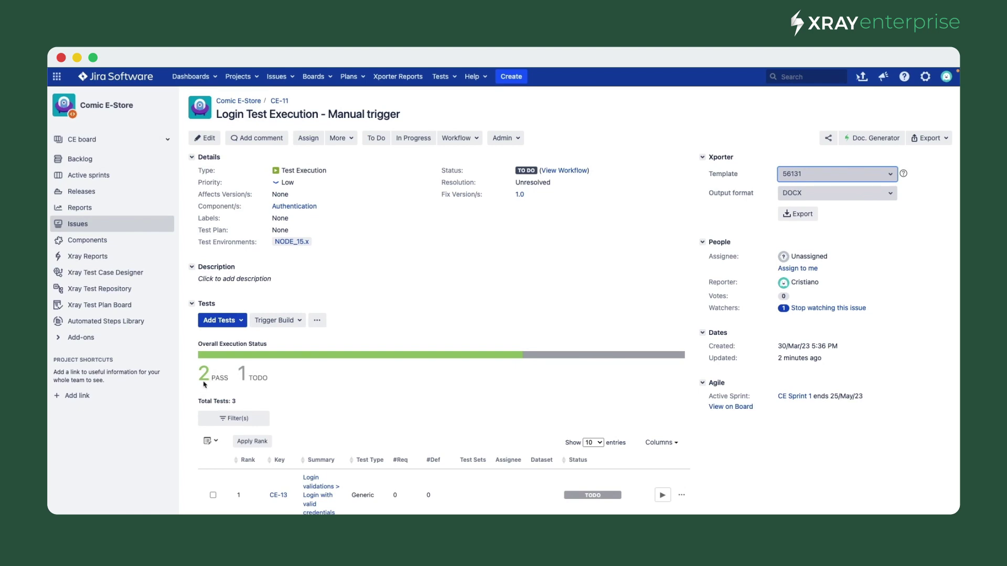
- Open Execution Details for CE-7 'Unsuccessful login.', showing PASS with screenshot.png as evidence
scroll(210, 377, down, 2)
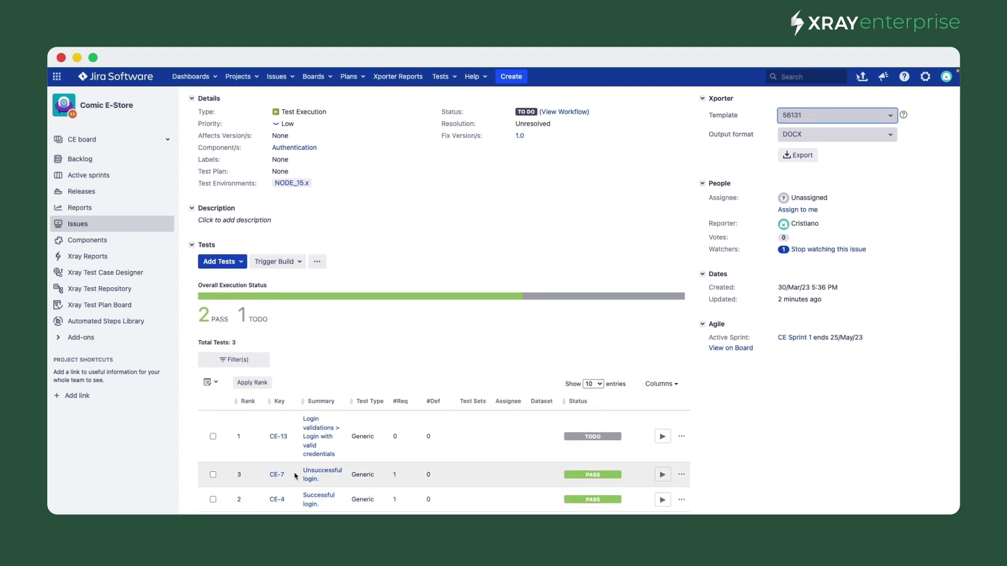
click(664, 476)
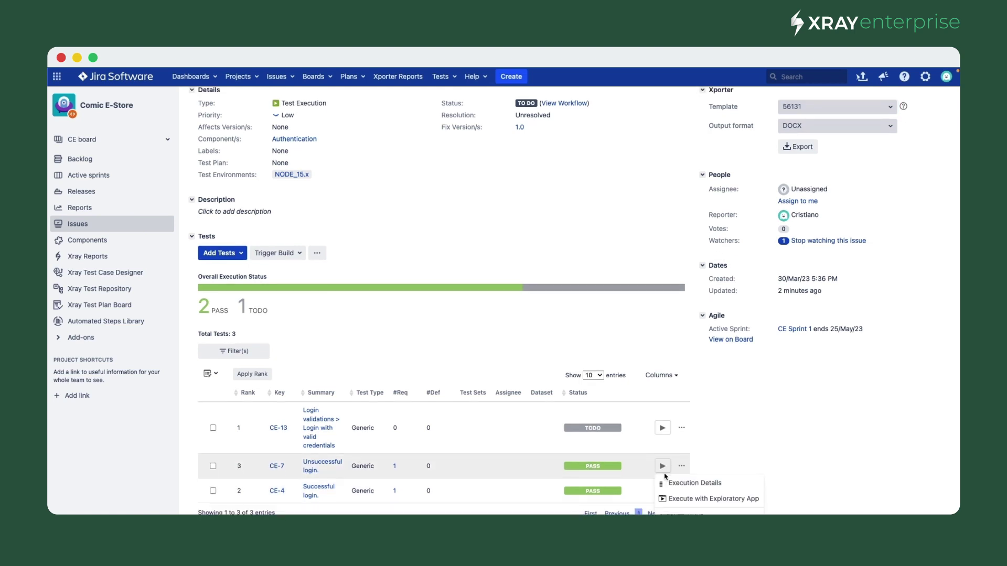
click(533, 418)
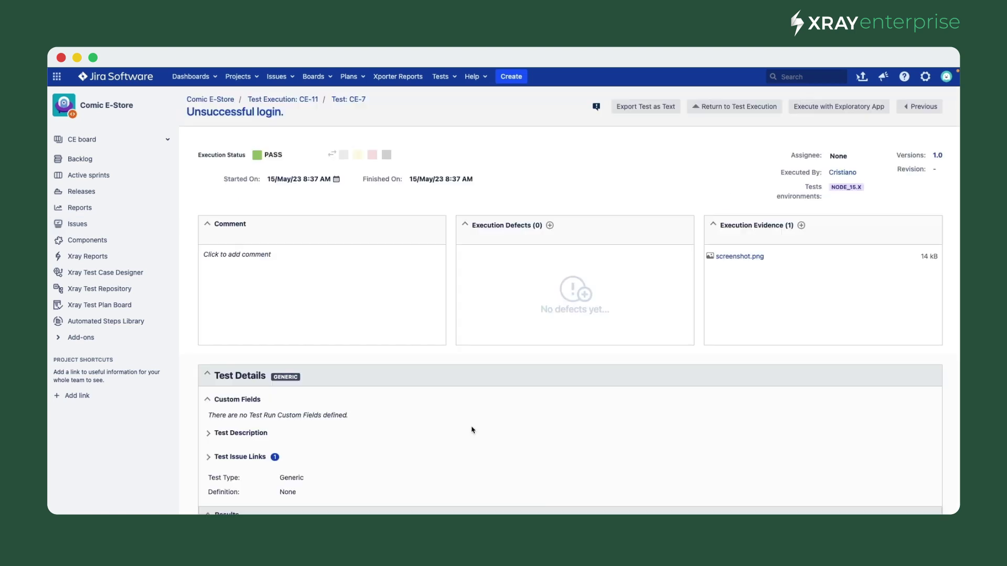